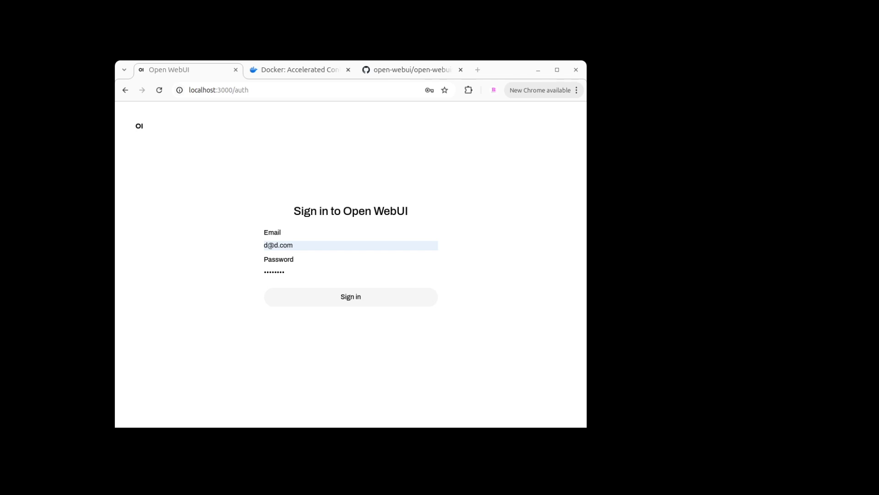
Check the Docker tab, then in the terminal run llama3.2 and ask it to 'write poem a winter'.
click(282, 72)
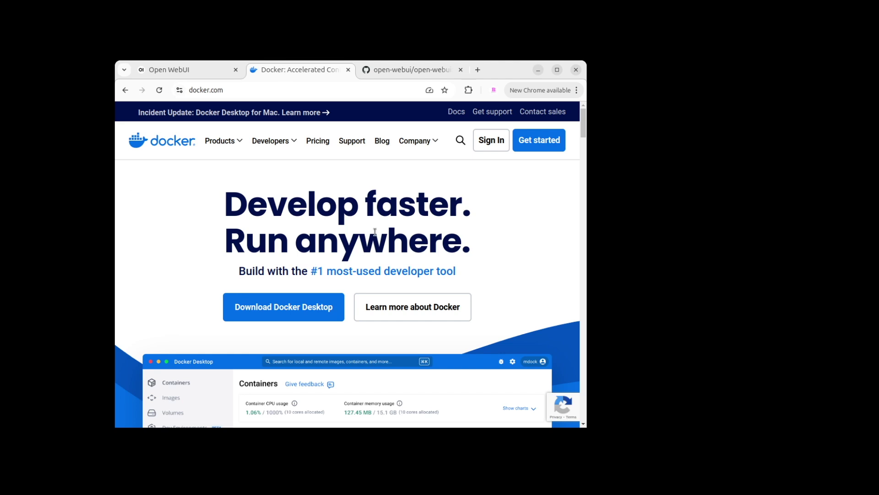
click(164, 72)
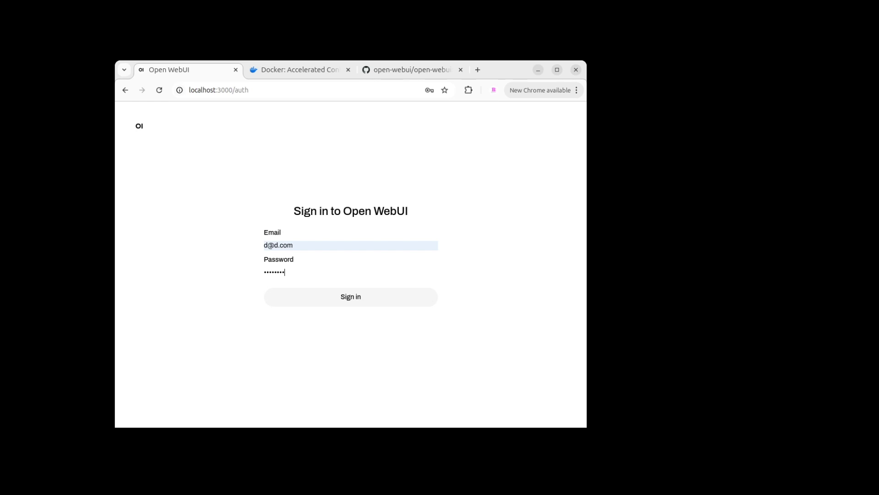
key(alt+Tab)
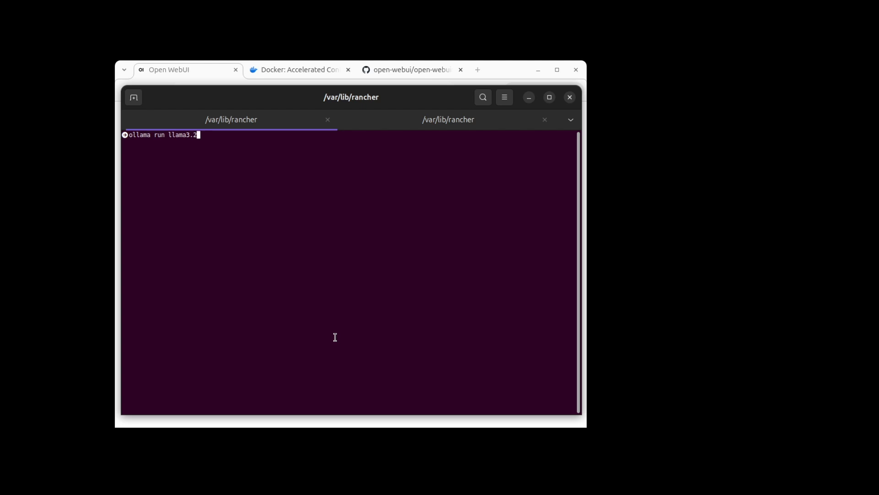
key(Return)
text(write poem a winter)
key(Return)
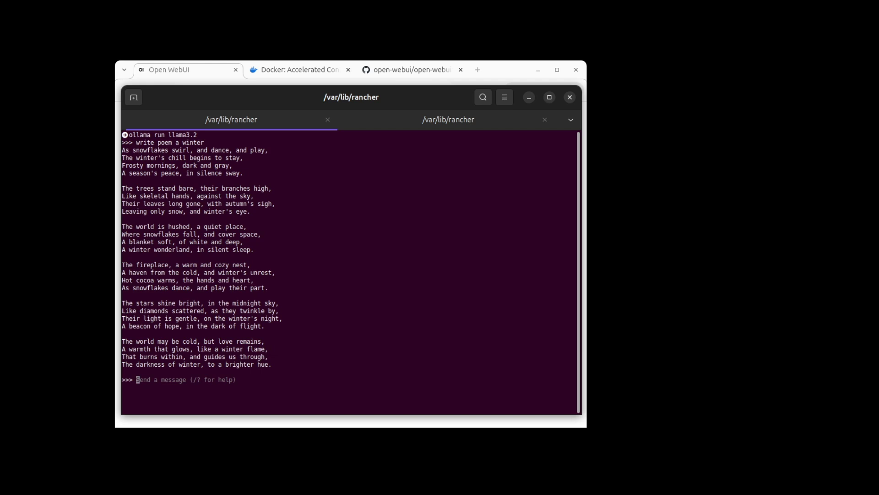
Open the open-webui GitHub repository and scroll its README to the installation section.
key(alt+Tab)
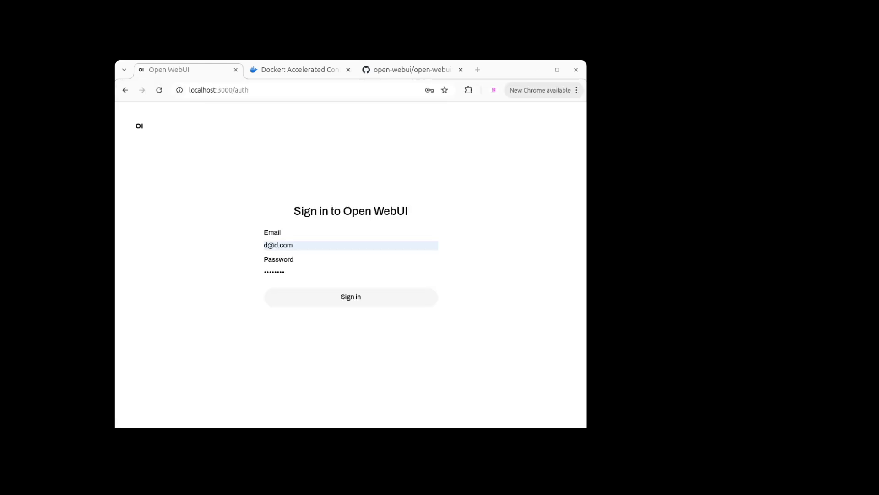
click(379, 72)
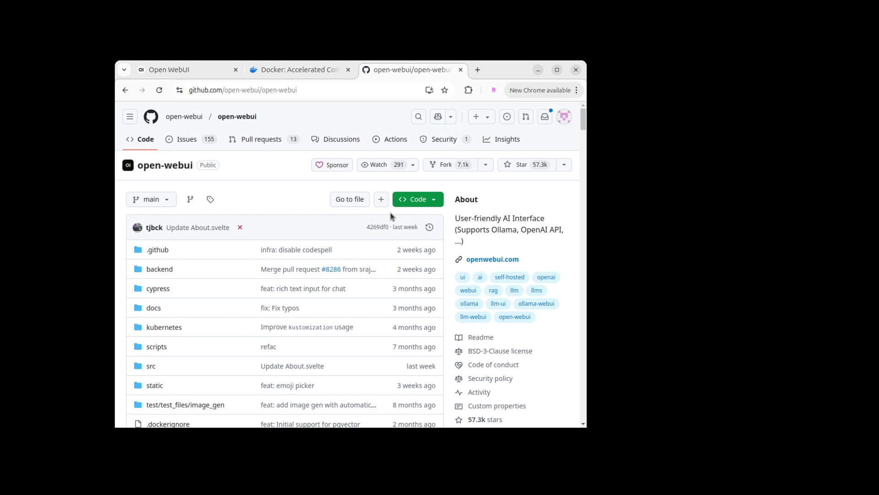
scroll(386, 245, down, 10)
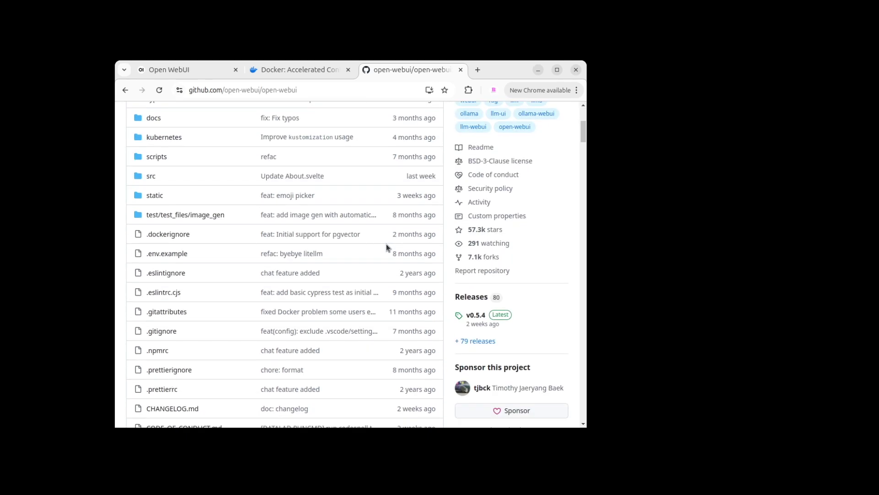
scroll(386, 244, down, 15)
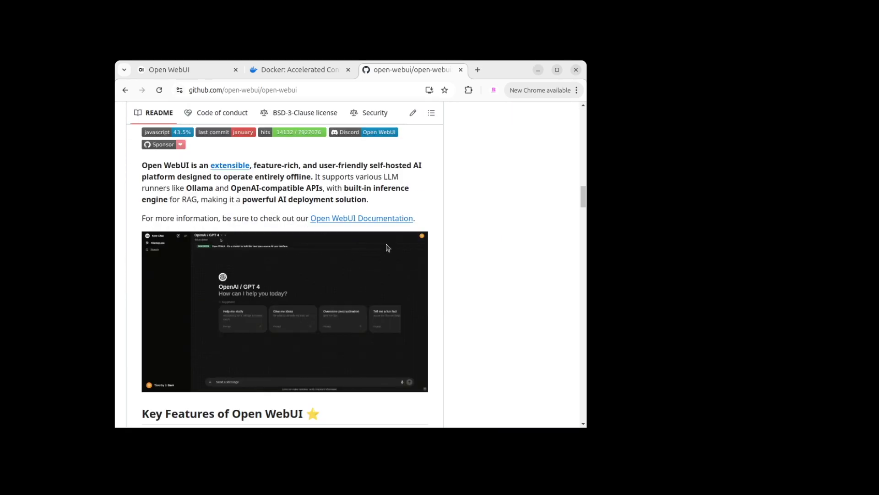
scroll(388, 247, down, 6)
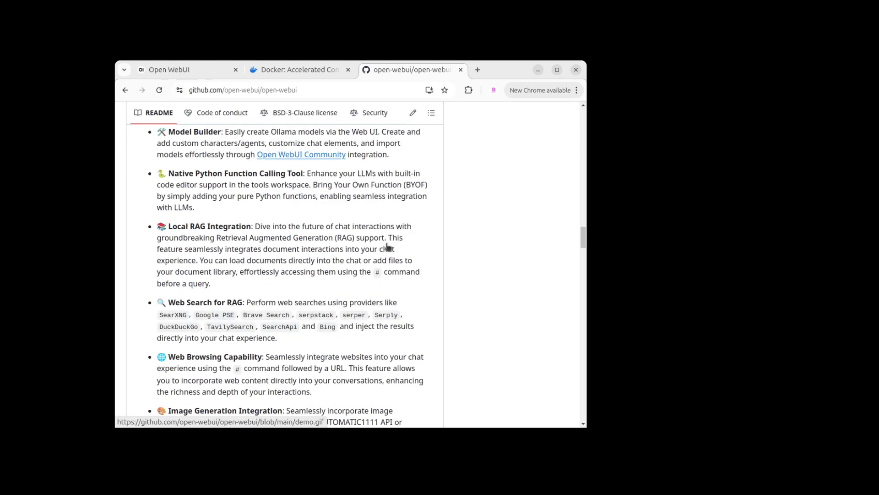
scroll(386, 248, down, 15)
scroll(386, 244, down, 4)
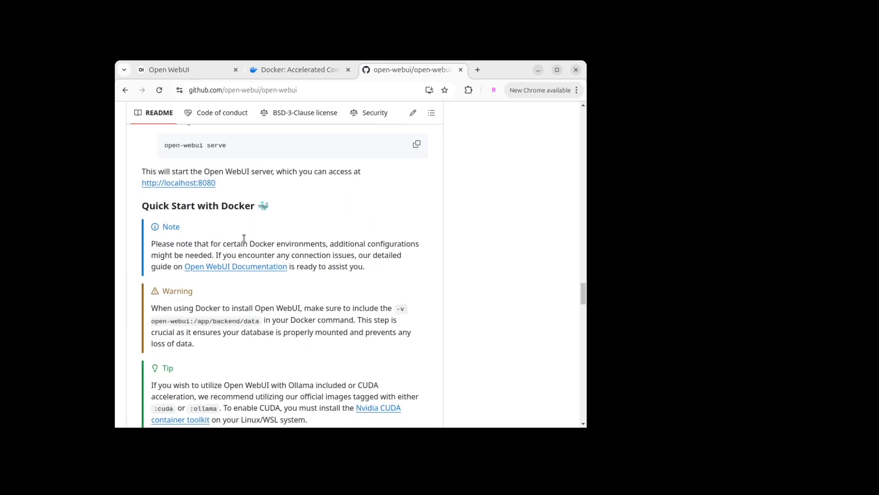
scroll(244, 237, down, 10)
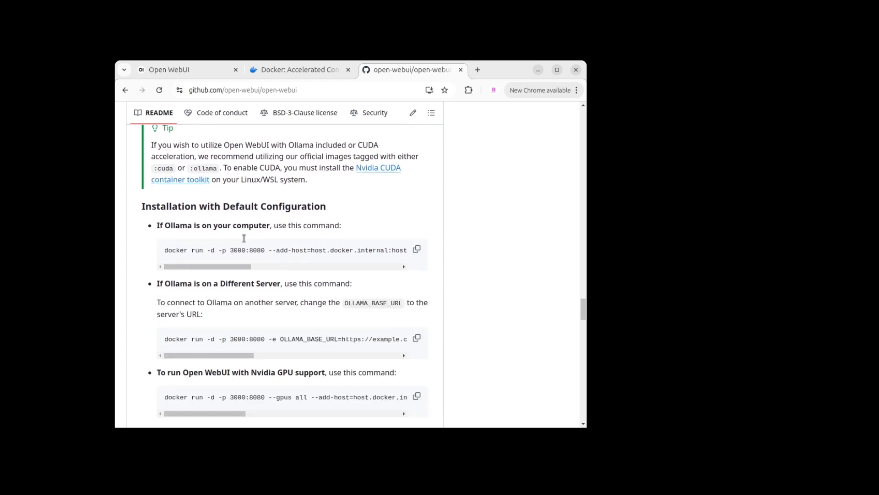
scroll(244, 238, up, 1)
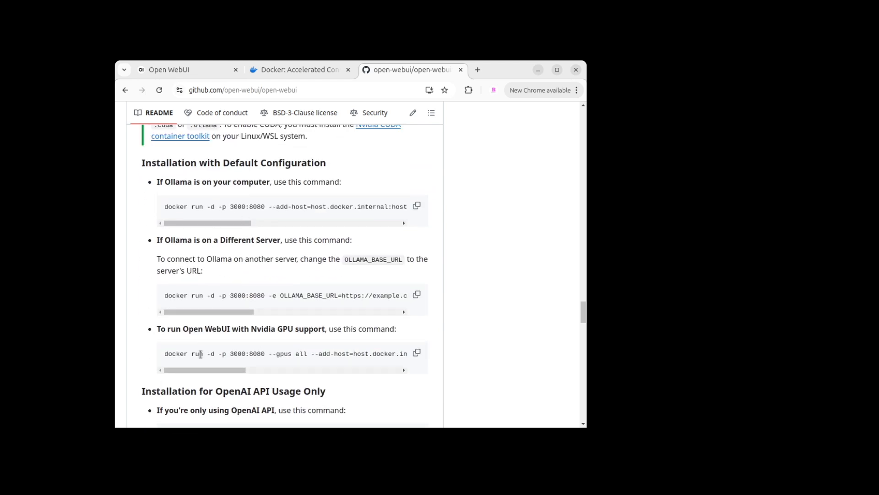
scroll(201, 354, down, 1)
scroll(201, 354, up, 1)
Copy the docker run command for installing Open WebUI with Ollama on the same computer.
drag(246, 224, 201, 229)
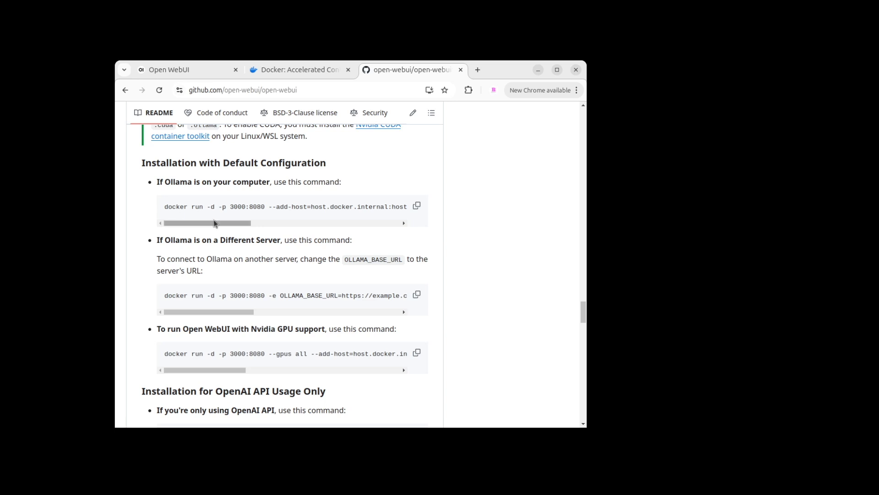
drag(208, 223, 222, 223)
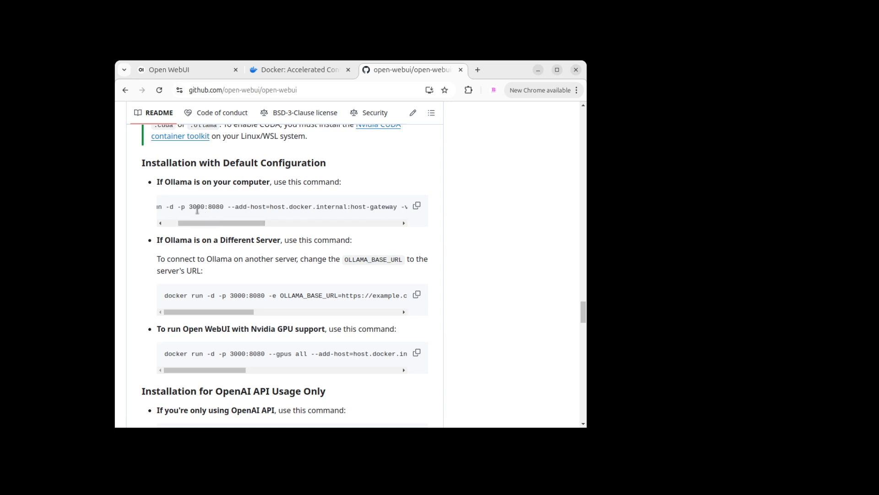
click(417, 204)
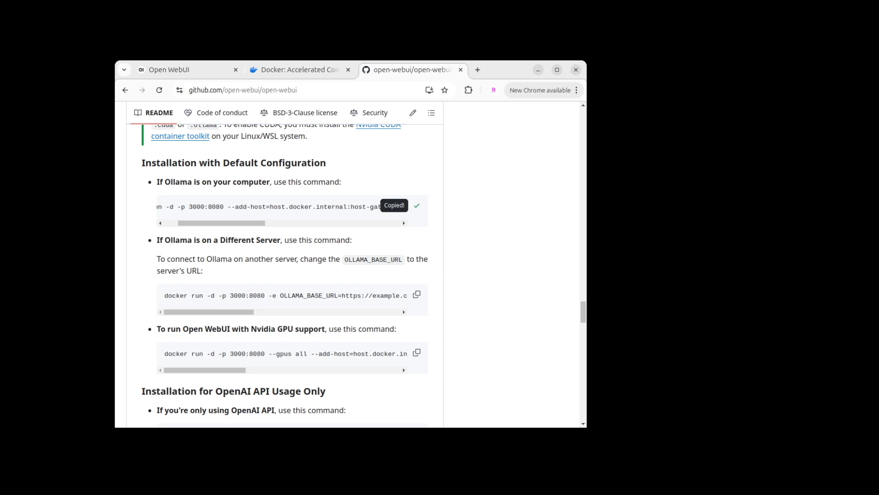
key(alt+Tab)
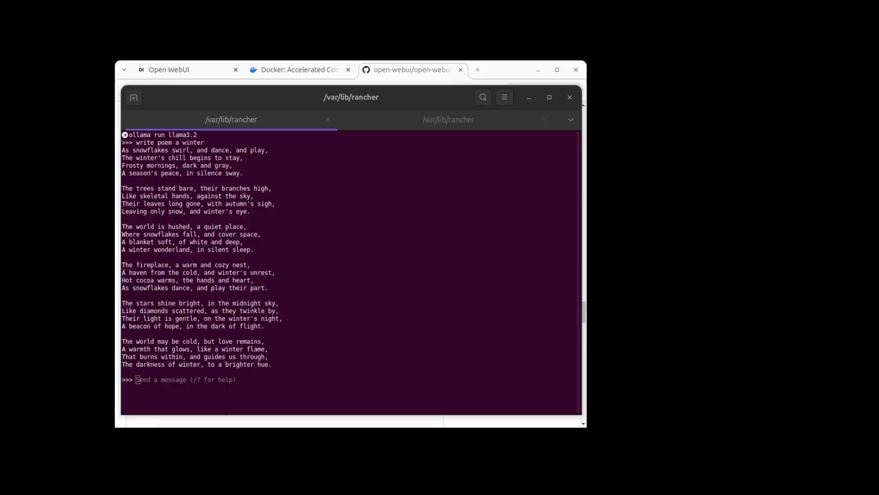
Paste the docker run command into a second terminal session, cancel it unrun, and return to the sign-in page.
click(484, 300)
click(494, 120)
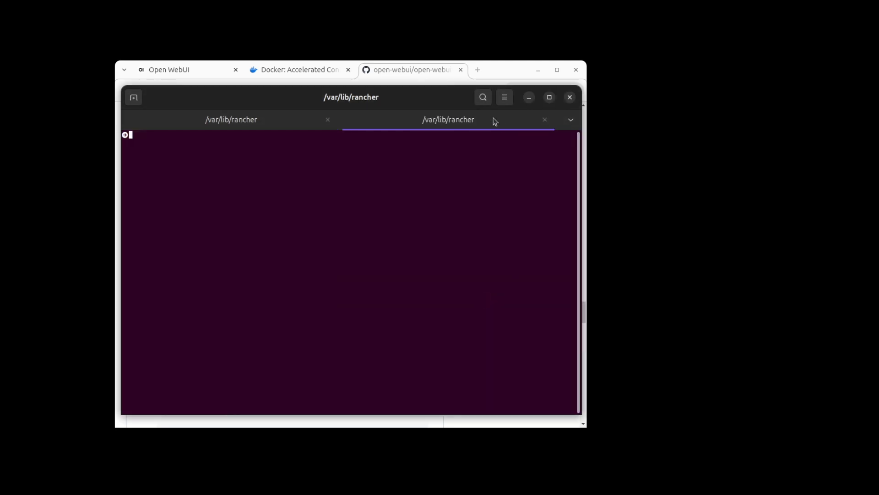
key(ctrl+shift+v)
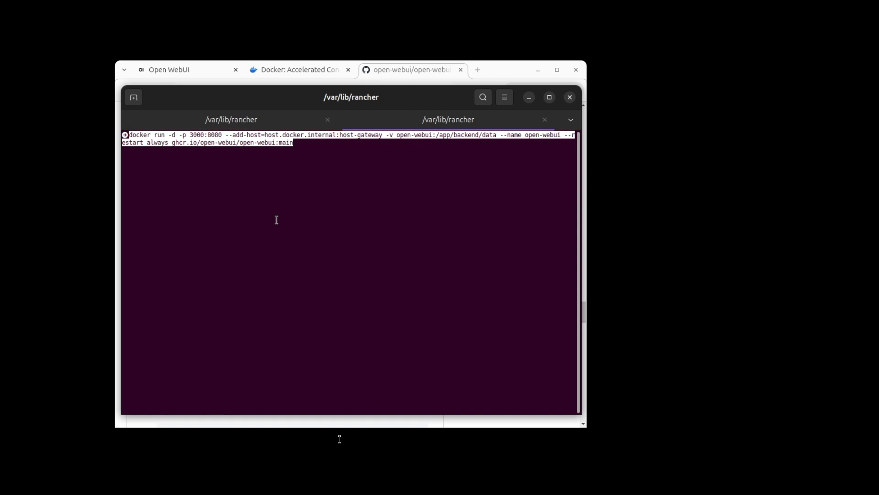
key(ctrl+c)
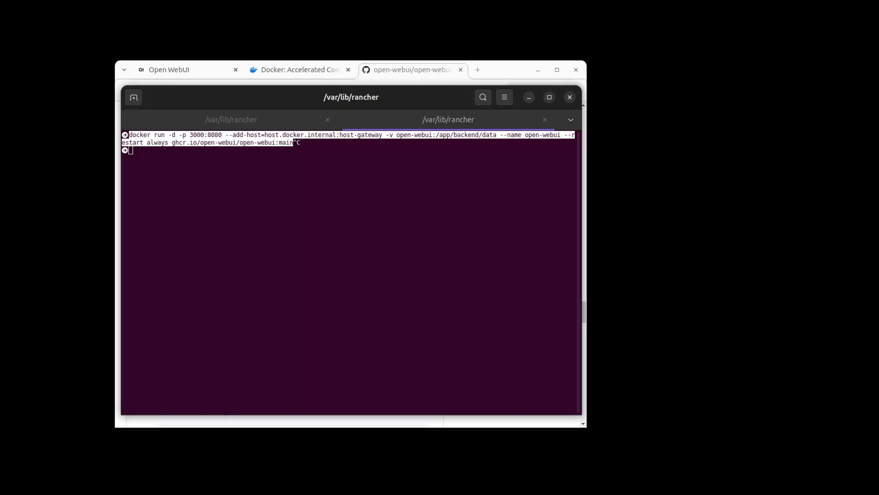
key(alt+Tab)
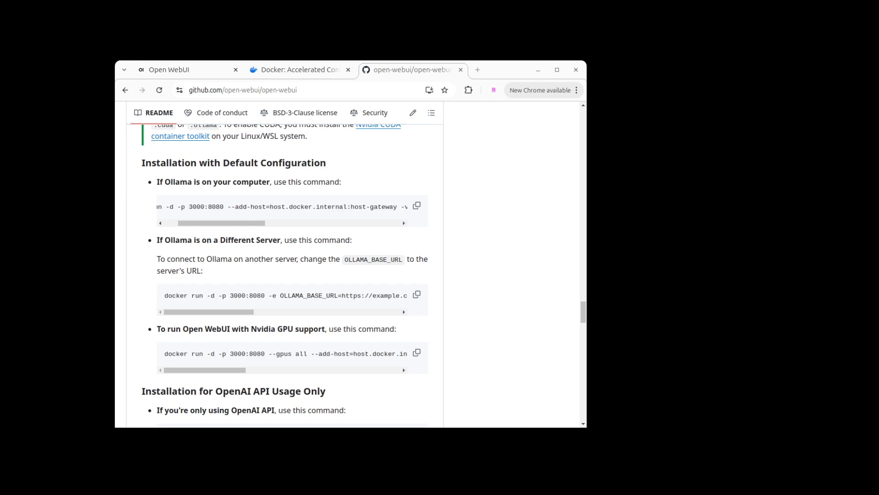
click(179, 71)
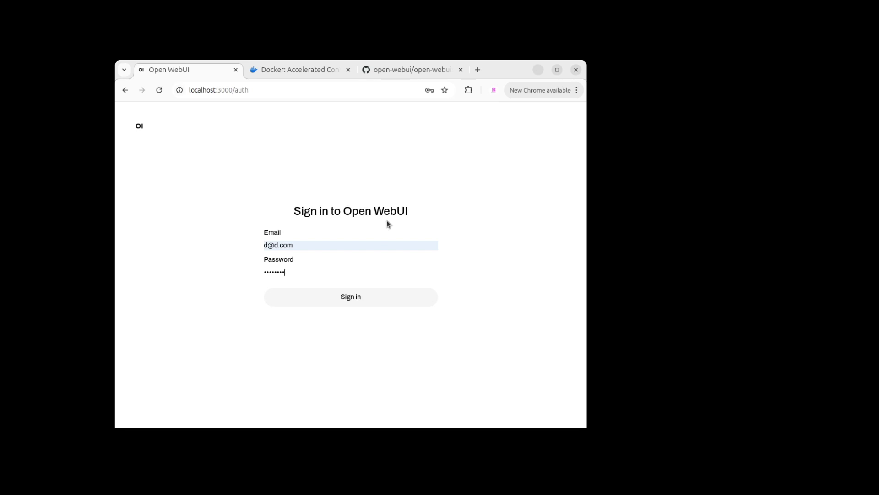
Sign in to Open WebUI using the saved email and password.
click(357, 297)
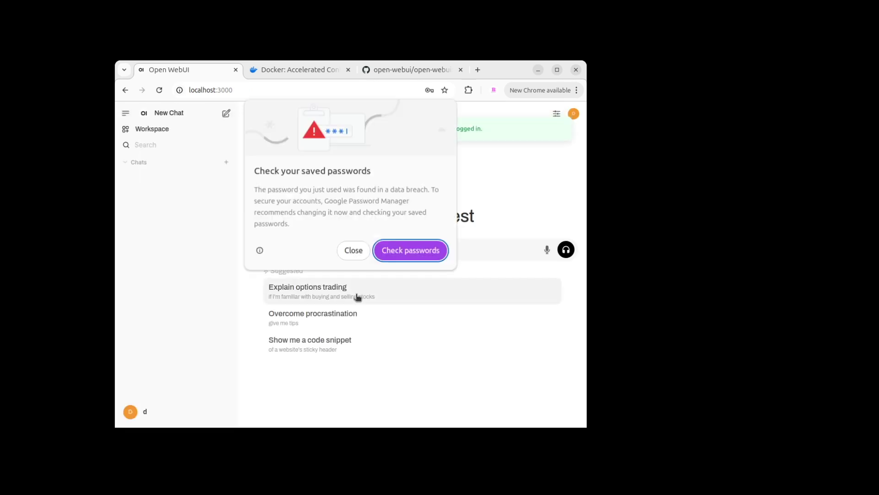
Dismiss the password-breach warning and confirm qwen2:latest is the selected model.
click(353, 251)
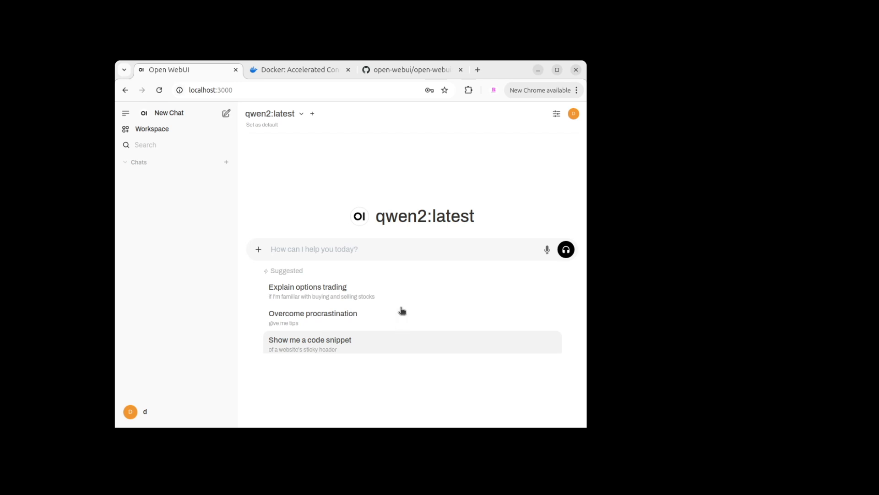
click(302, 115)
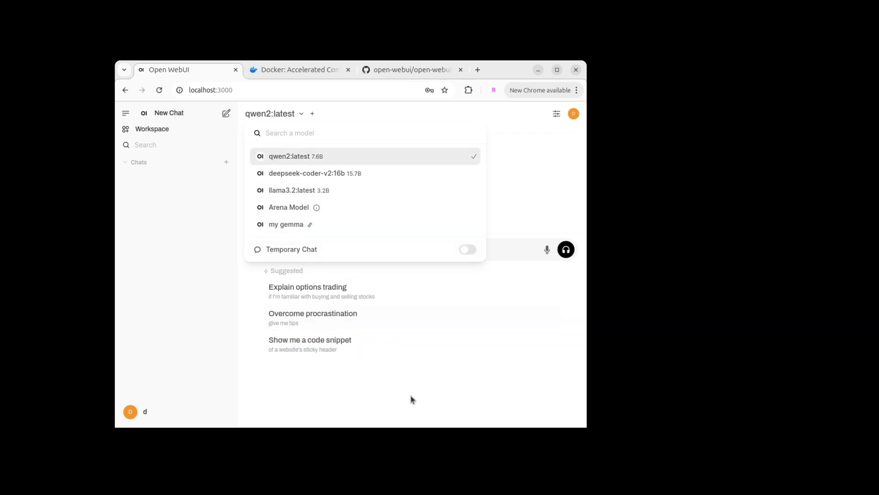
click(394, 321)
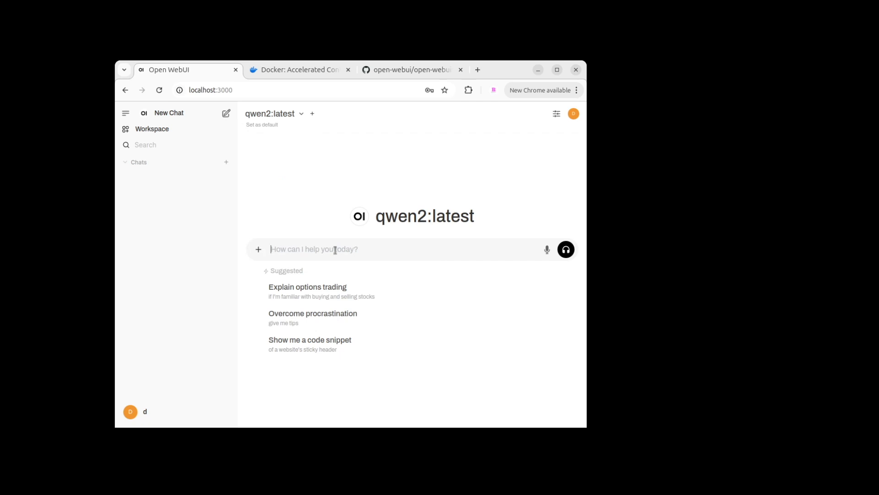
Ask qwen2:latest to 'write me a poem about spring' and recheck the model list.
text(write me a poem about )
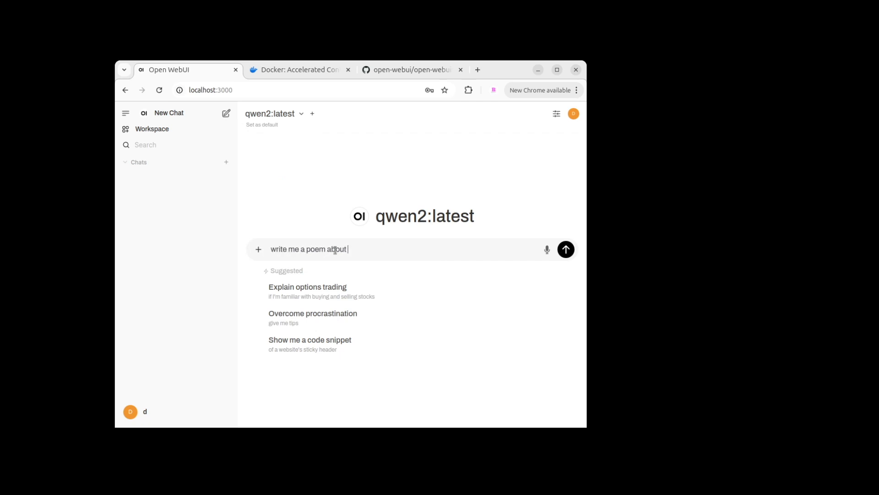
text(spring)
key(Return)
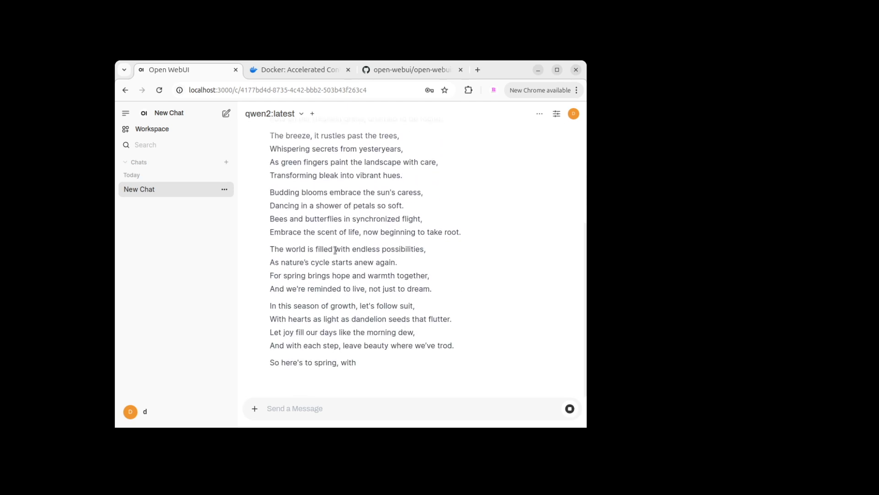
scroll(315, 249, up, 5)
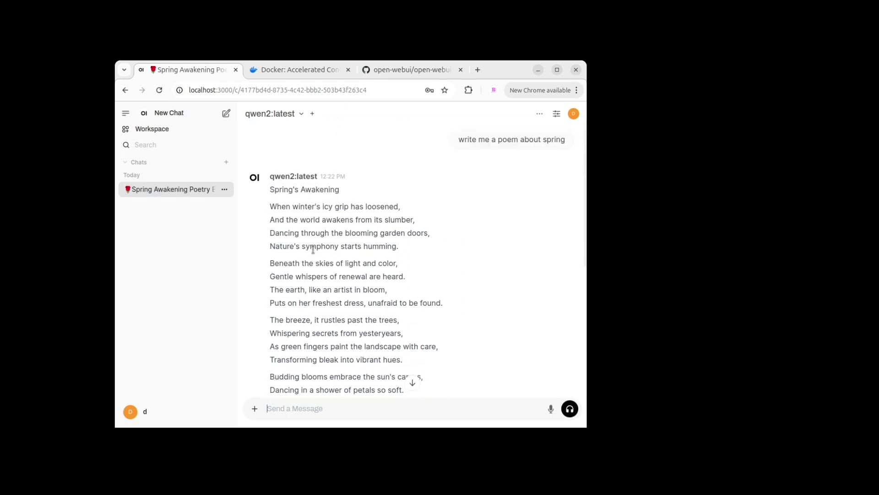
click(302, 115)
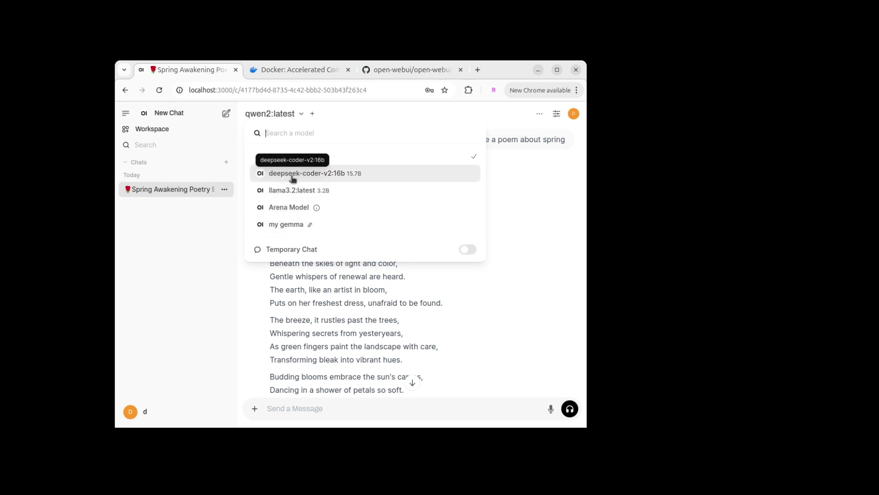
click(369, 346)
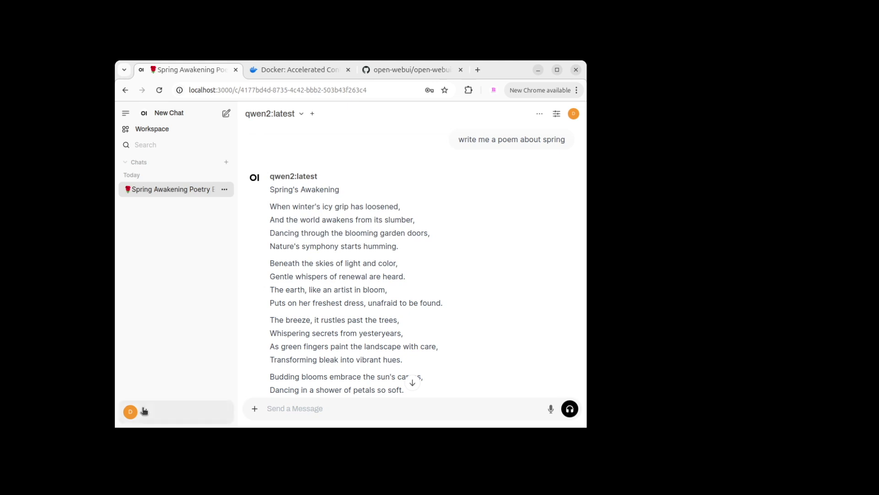
Go to Admin Panel > Settings > Connections to view the Ollama API URL.
click(130, 411)
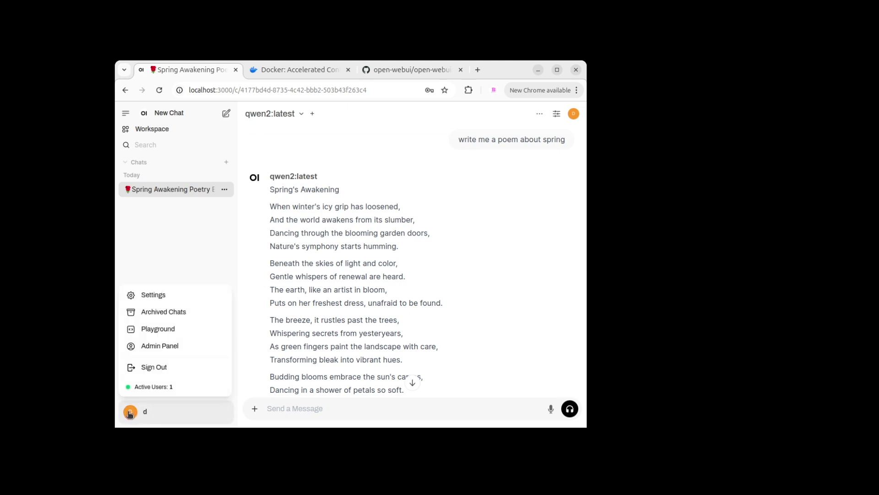
click(148, 352)
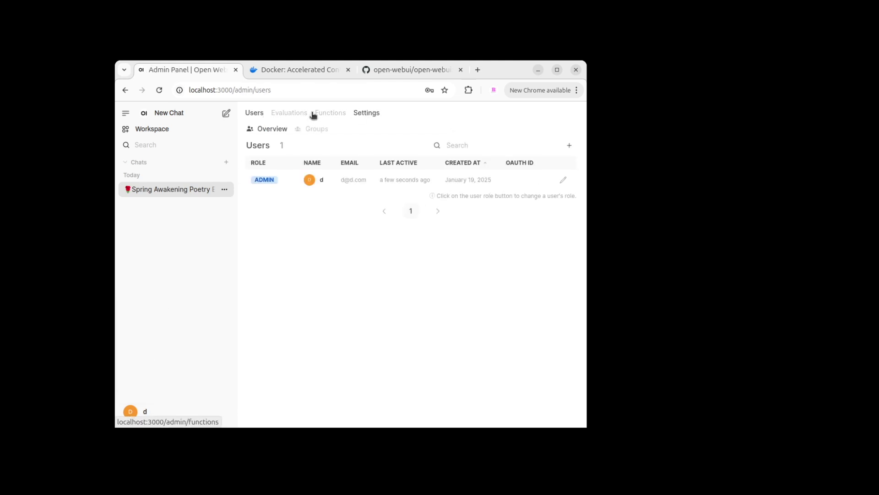
click(361, 116)
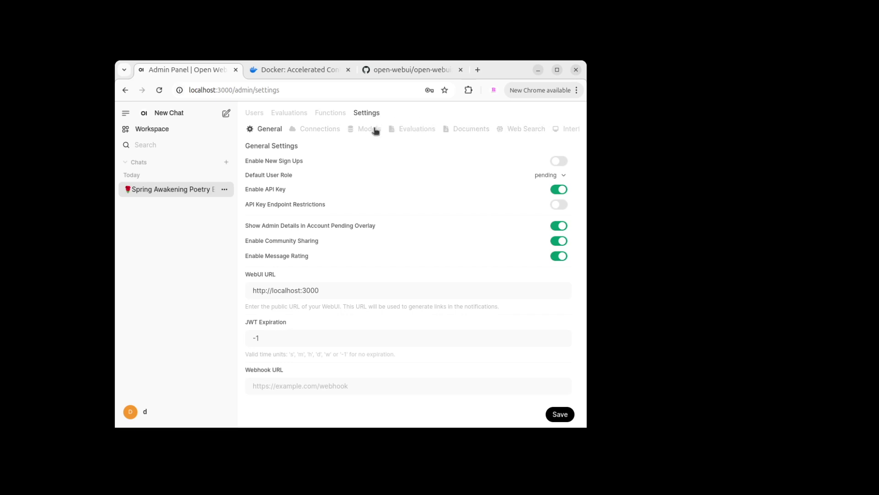
click(319, 133)
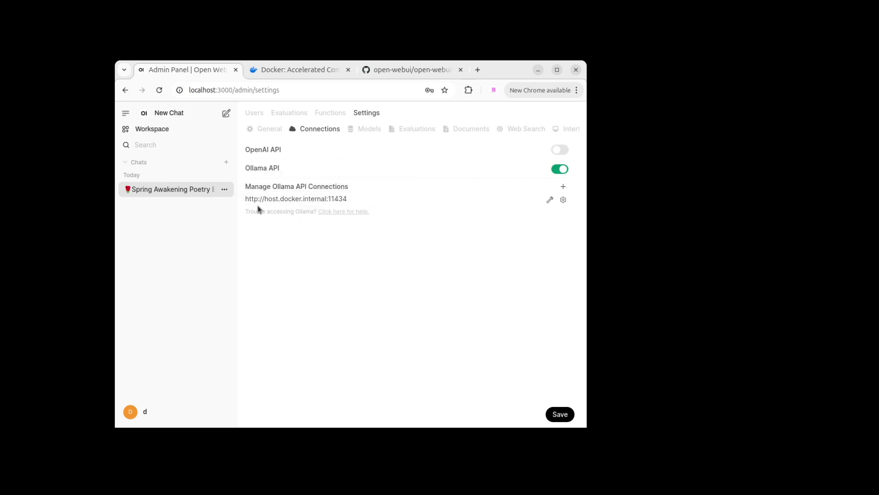
Highlight host.docker.internal in the Ollama URL, then follow Manage Ollama's link to the model library.
mouse_move(250, 201)
drag(266, 200, 326, 200)
click(326, 200)
click(549, 201)
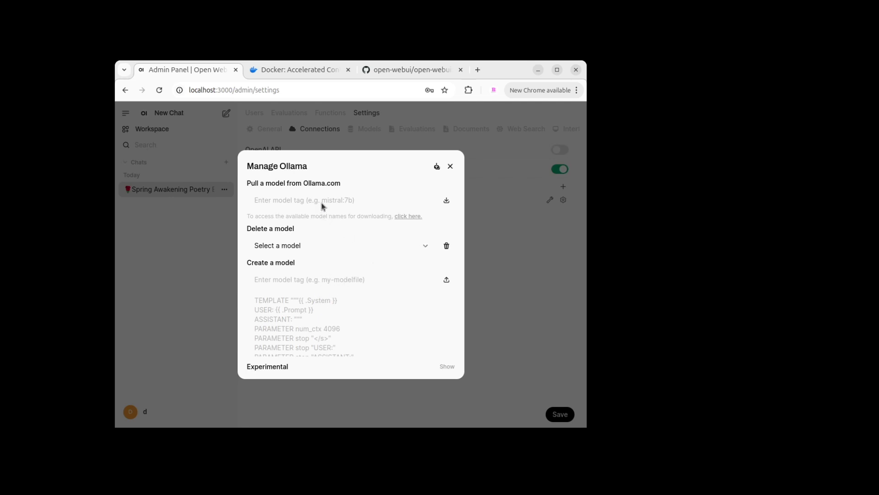
click(401, 217)
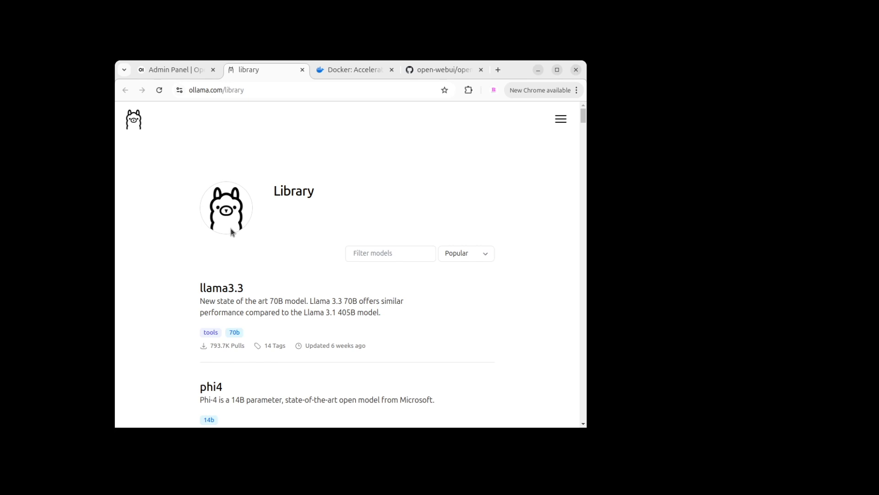
Scroll the Ollama library to gemma2, open its page, and select 'gemma2' in the run command.
scroll(232, 231, down, 5)
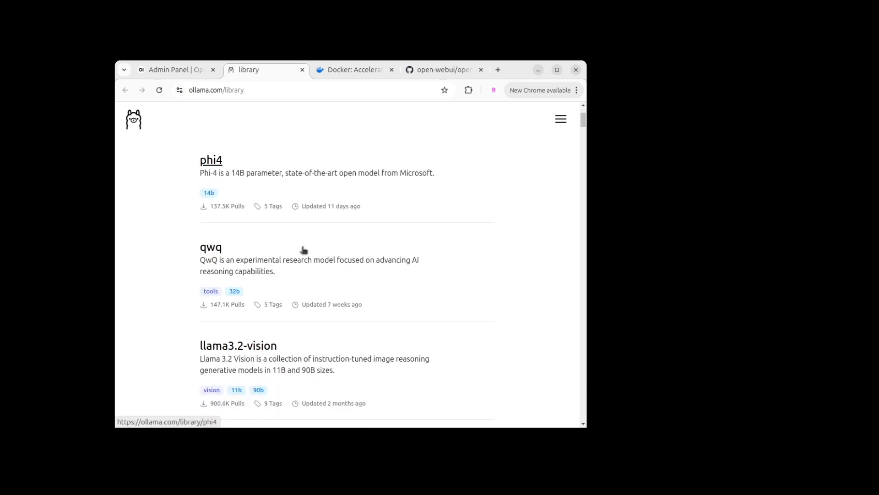
scroll(304, 250, down, 6)
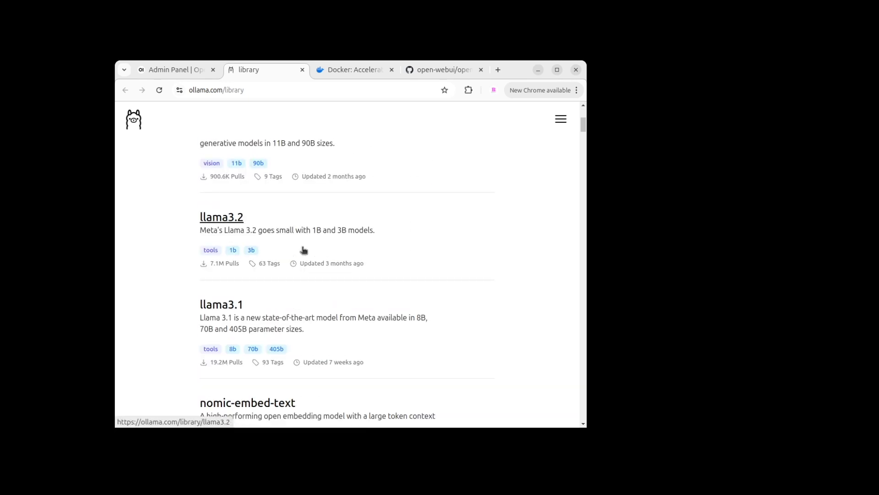
scroll(303, 249, down, 7)
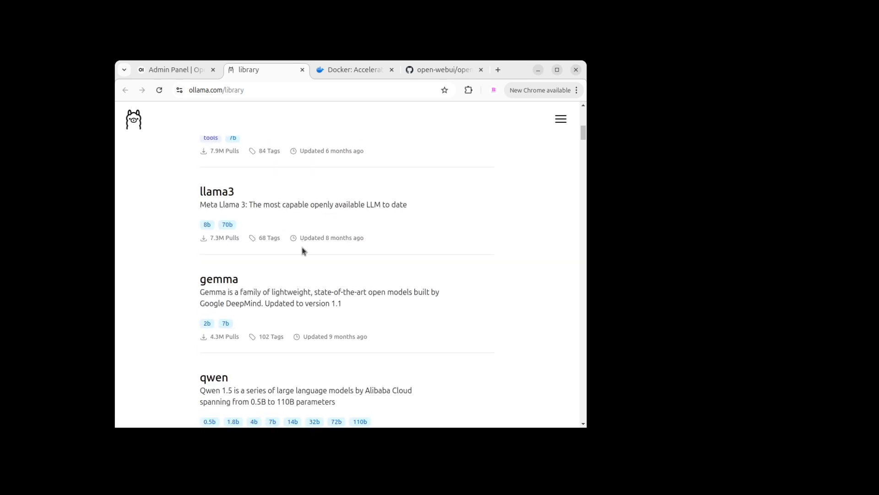
scroll(302, 250, down, 1)
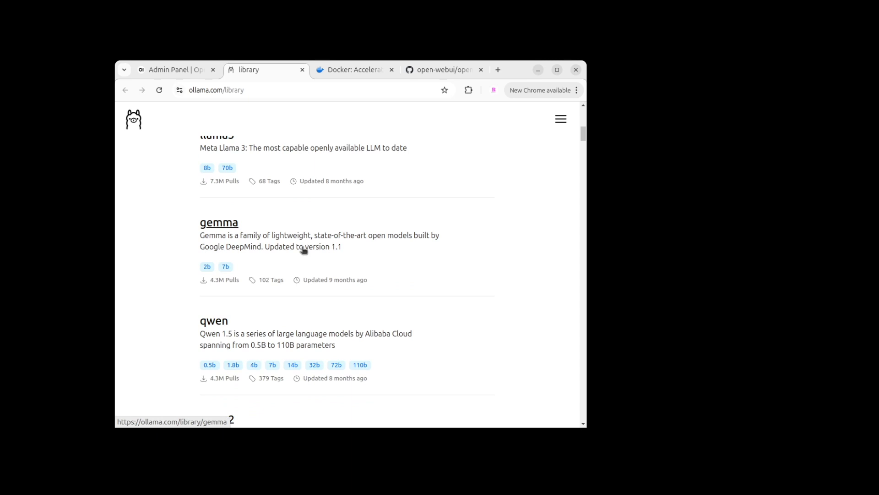
scroll(303, 249, down, 3)
scroll(303, 249, down, 3)
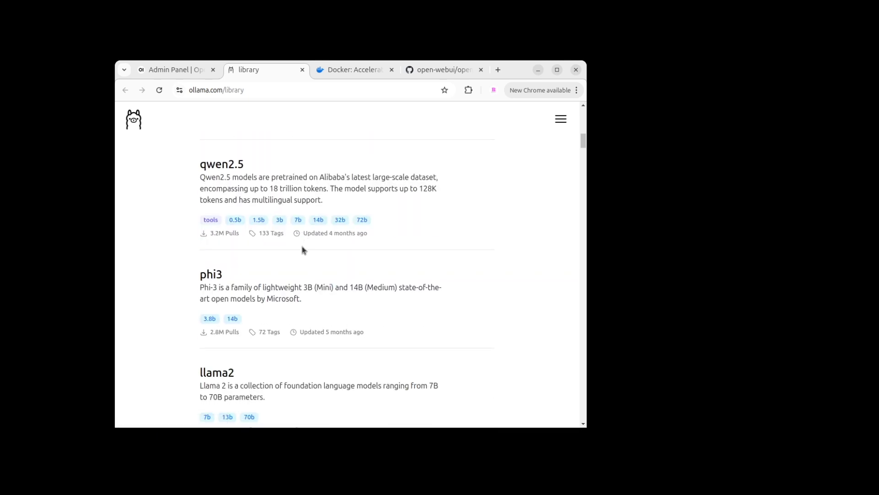
scroll(303, 250, down, 7)
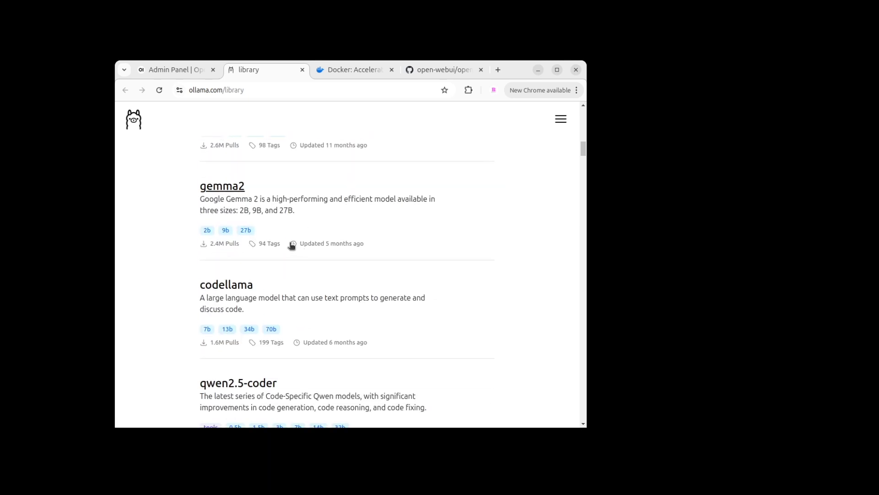
click(208, 231)
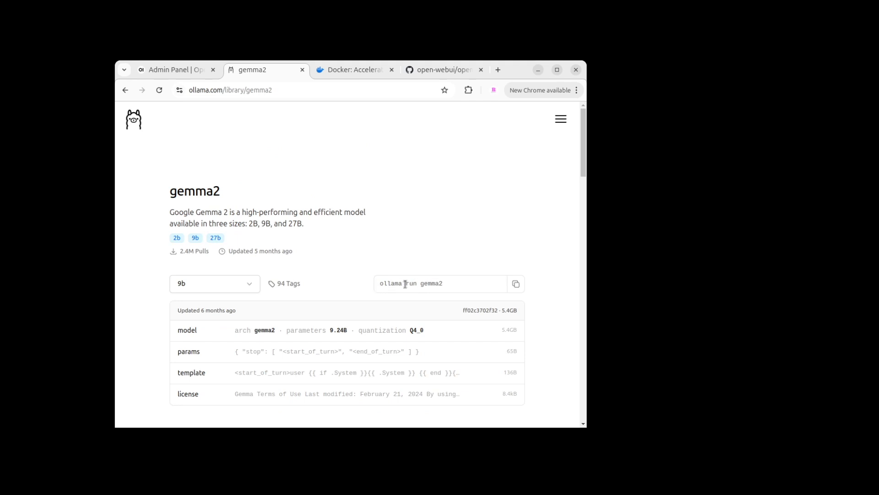
double_click(431, 283)
key(ctrl+c)
Paste gemma2 into 'Pull a model from Ollama.com', start the download, then close Manage Ollama.
click(156, 73)
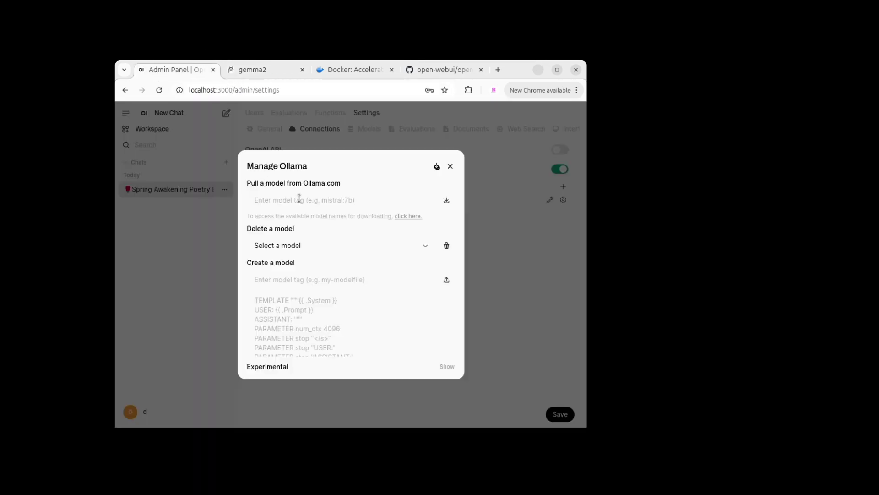
key(ctrl+v)
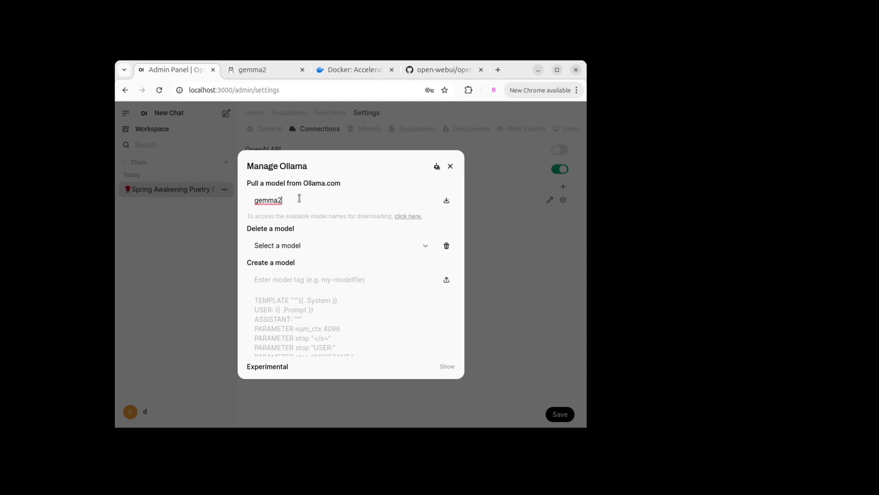
click(447, 202)
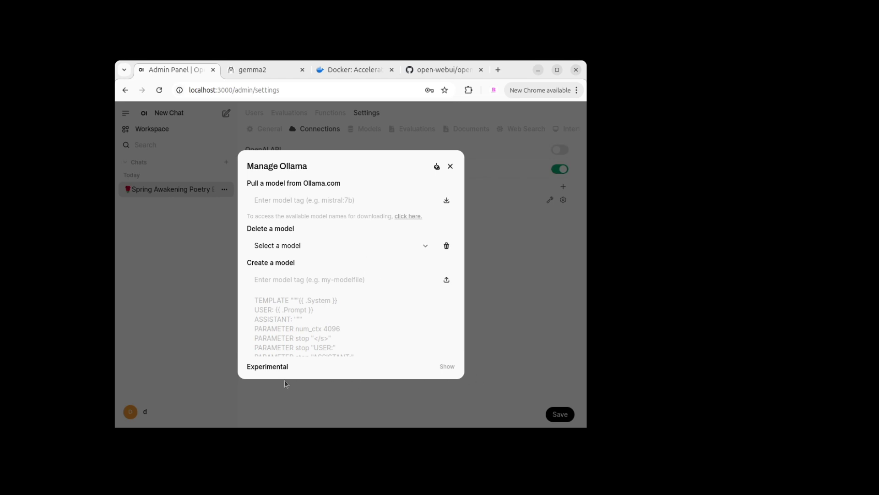
click(451, 168)
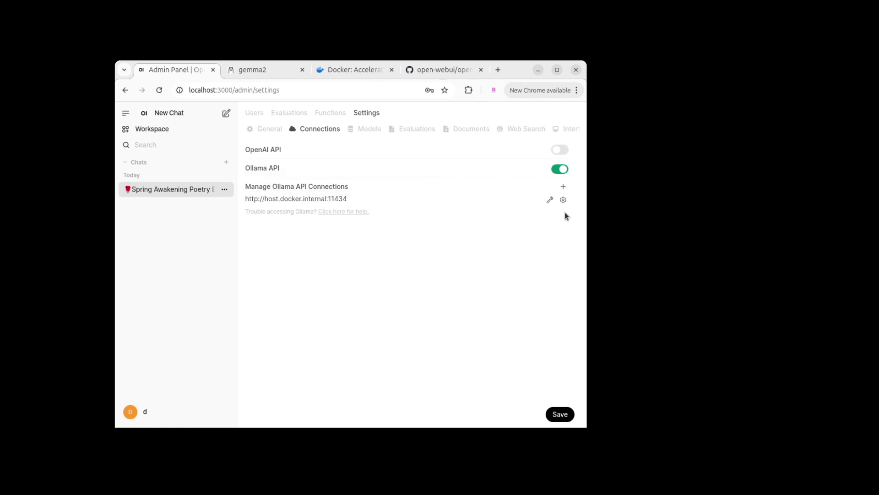
click(550, 200)
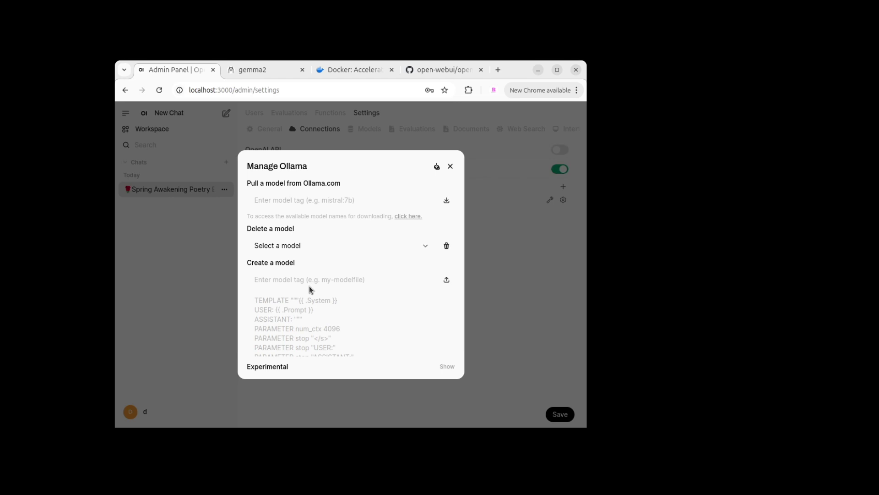
click(450, 167)
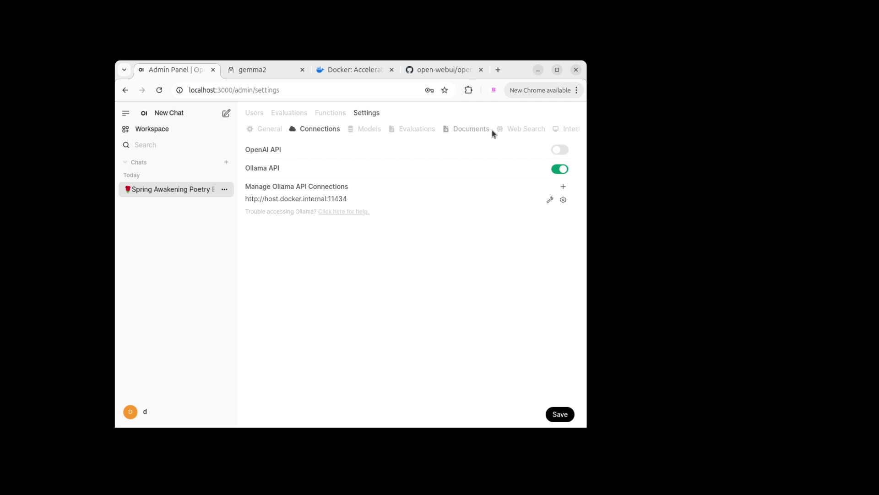
Set the web search engine to google_pse, disable web search, and view the Documents settings.
click(544, 130)
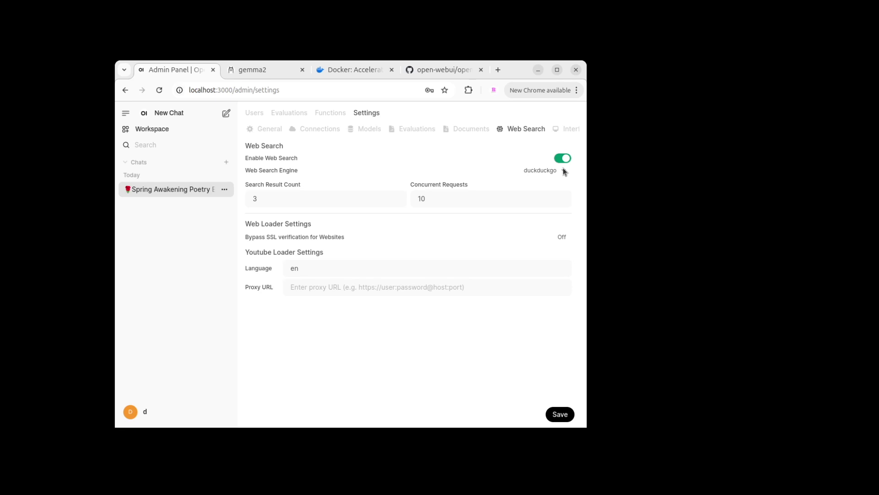
click(526, 202)
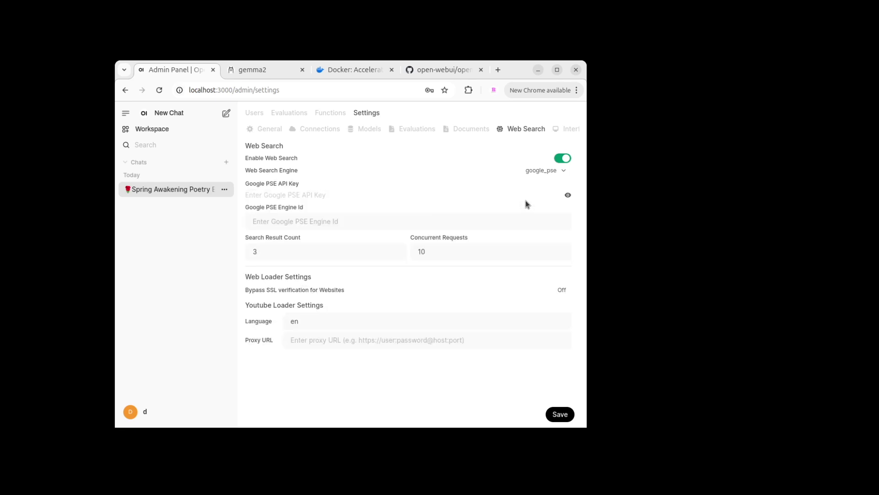
click(561, 158)
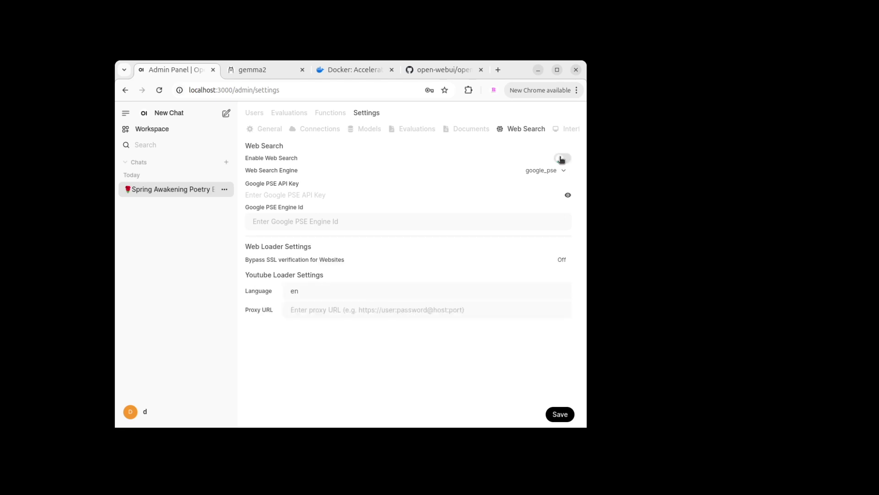
click(457, 130)
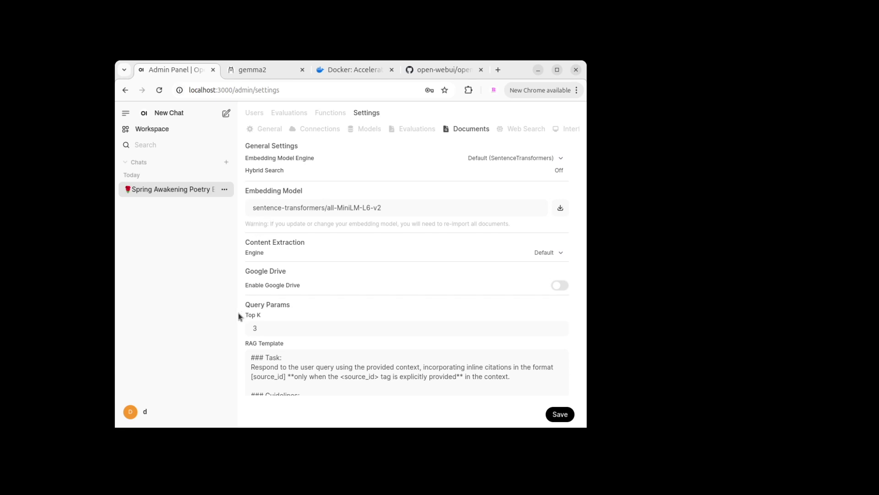
Save the Documents settings using all-MiniLM-L6-v2 embeddings, then reopen the Spring Awakening poetry chat.
scroll(277, 315, down, 10)
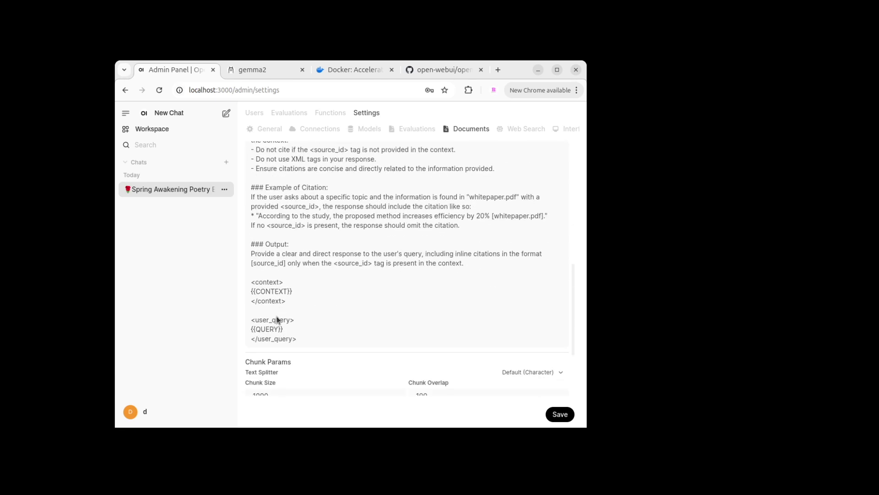
scroll(277, 319, up, 10)
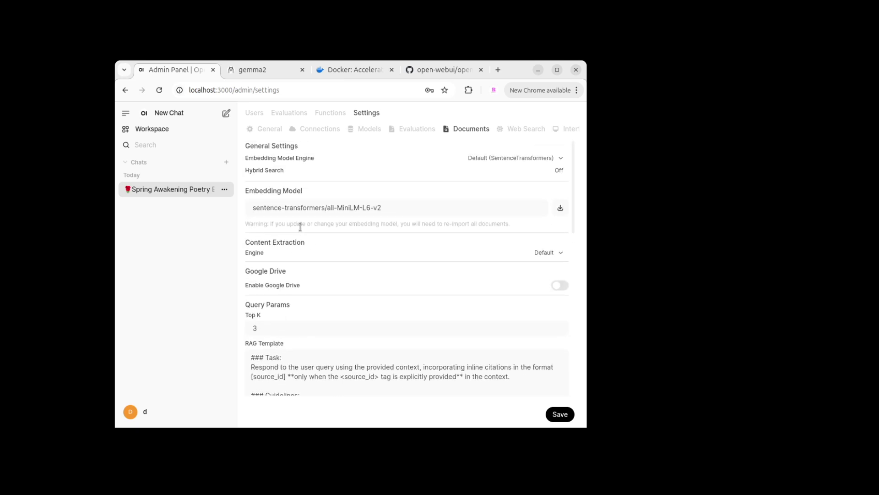
click(556, 419)
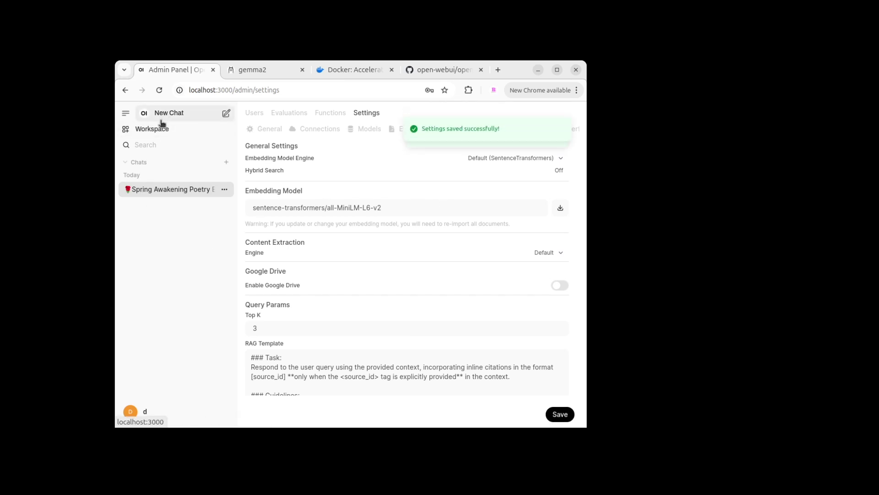
click(150, 195)
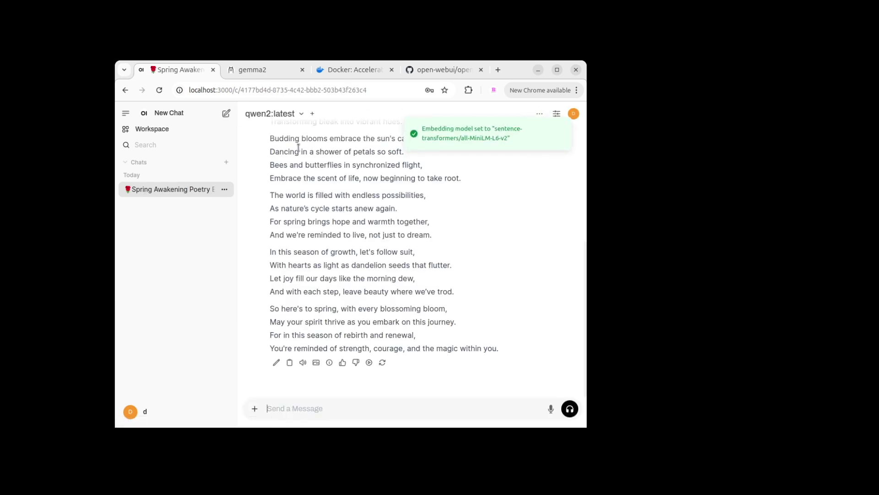
Start a new chat pairing qwen2:latest with gemma2:latest and enter 'write a poem about mice and make it funny'.
click(301, 114)
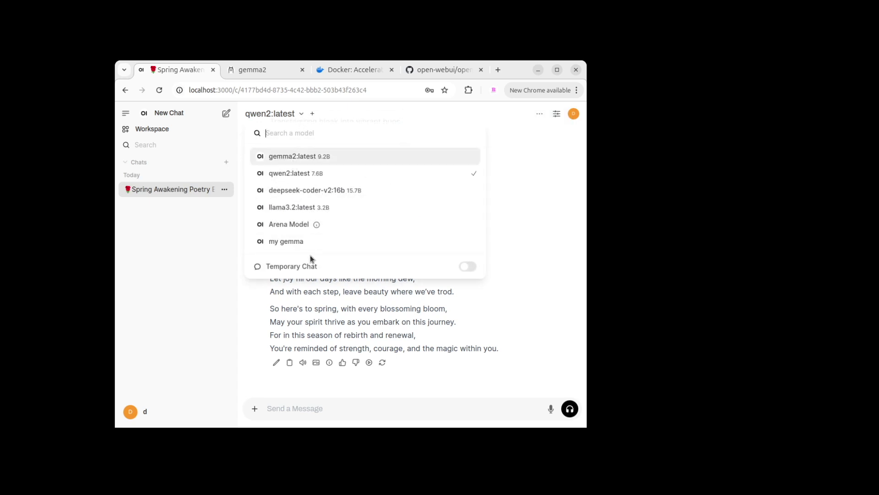
click(252, 302)
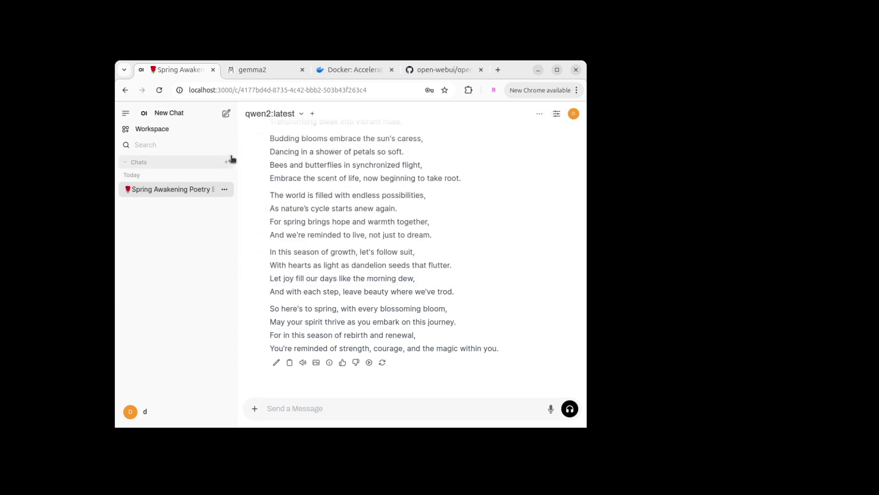
click(226, 114)
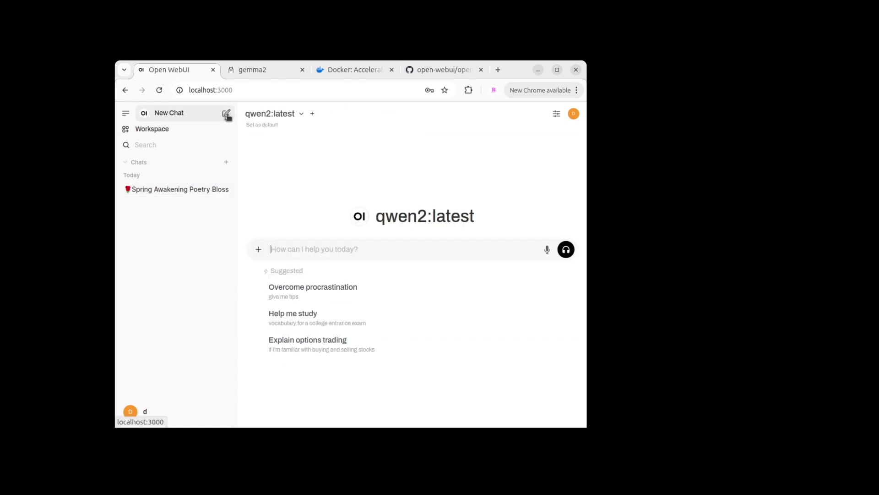
click(314, 114)
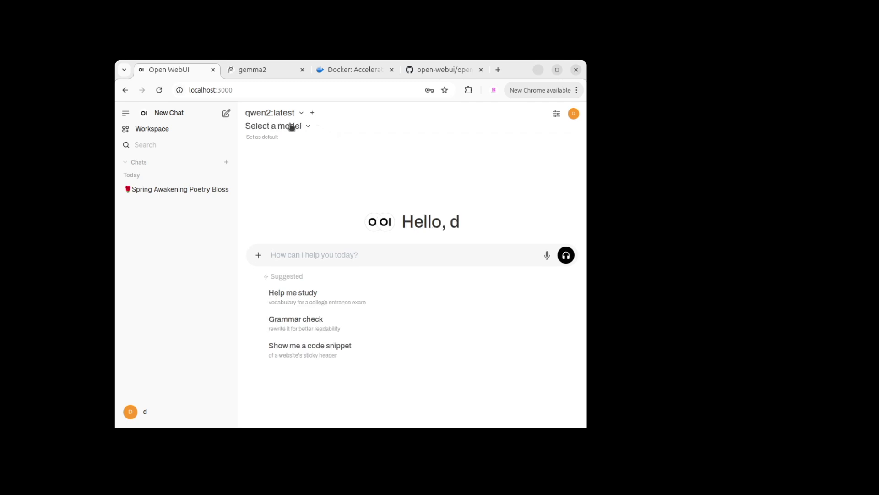
click(294, 128)
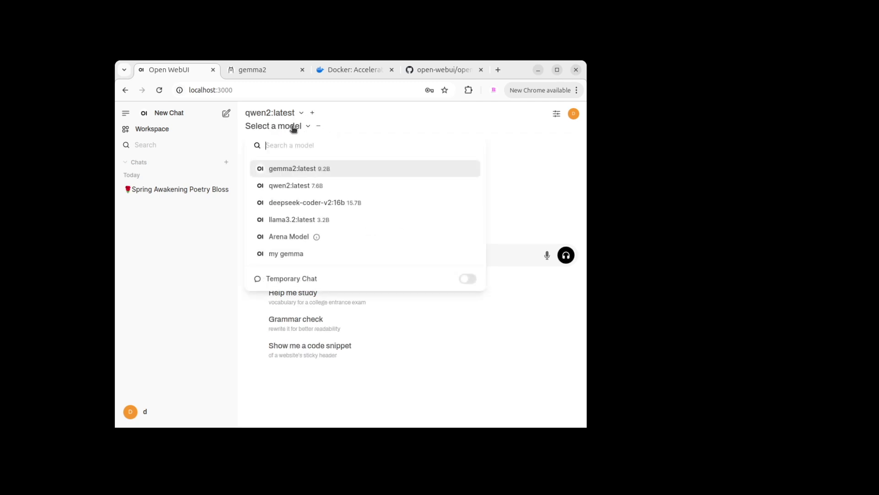
click(281, 169)
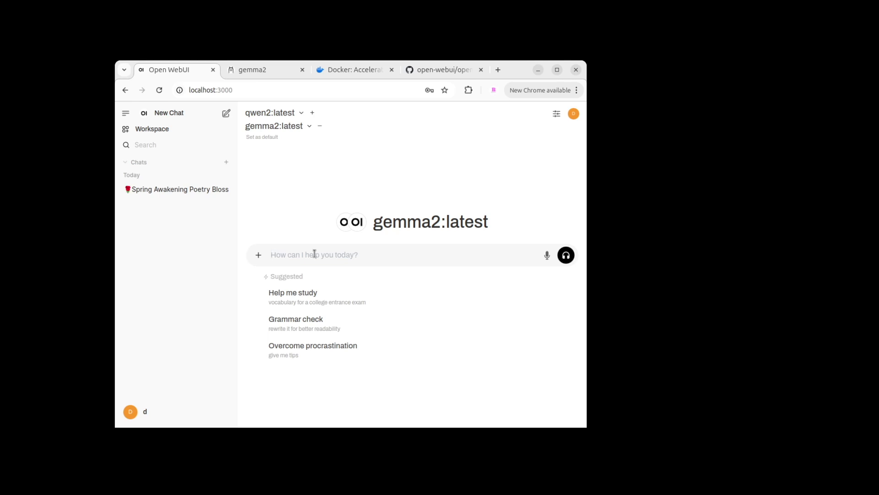
text(write a poem about mice and make it funny)
Send the funny mice poem prompt to both models and review their replies.
key(Return)
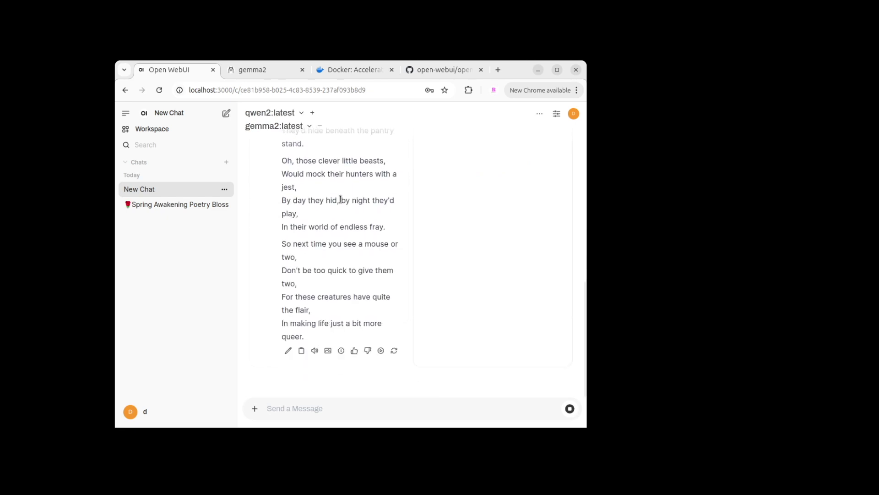
scroll(340, 199, up, 10)
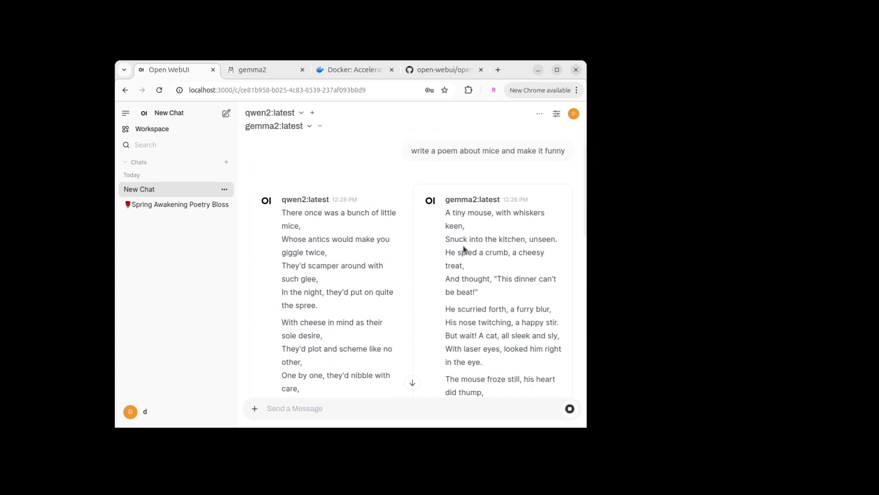
scroll(506, 208, down, 8)
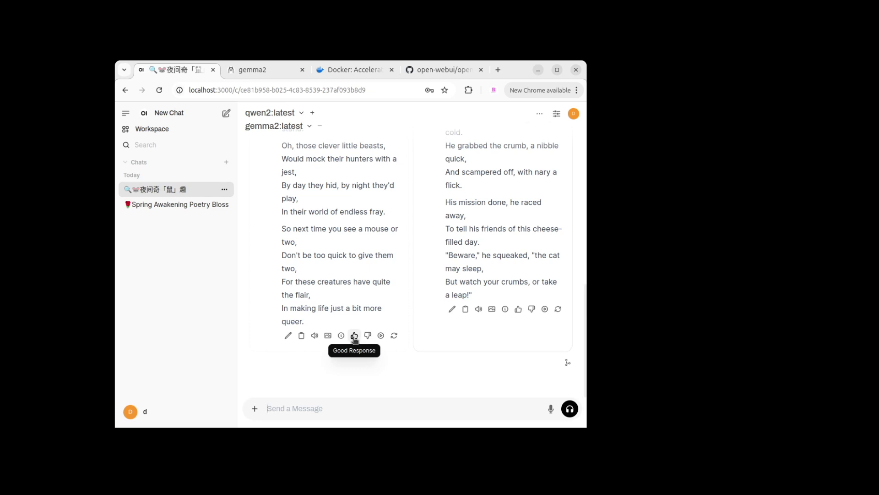
scroll(353, 337, up, 7)
scroll(353, 337, down, 6)
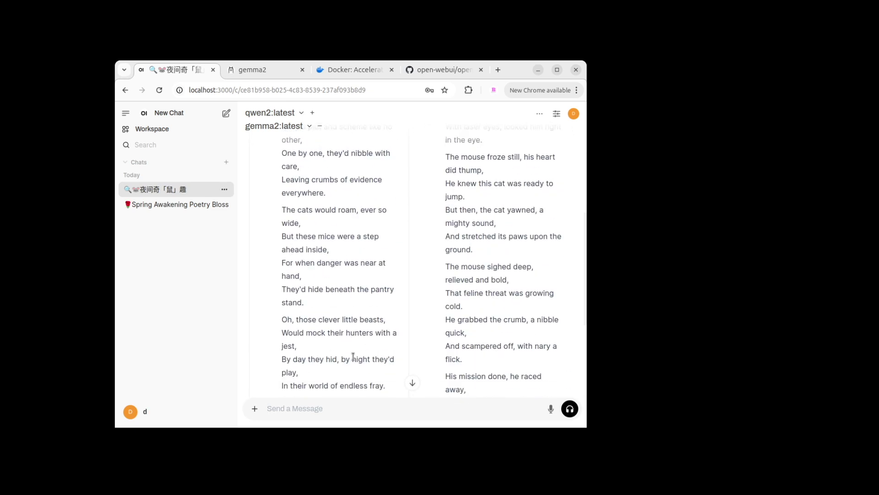
Give gemma2:latest's mice poem a thumbs-down and check its generation stats.
scroll(353, 356, down, 1)
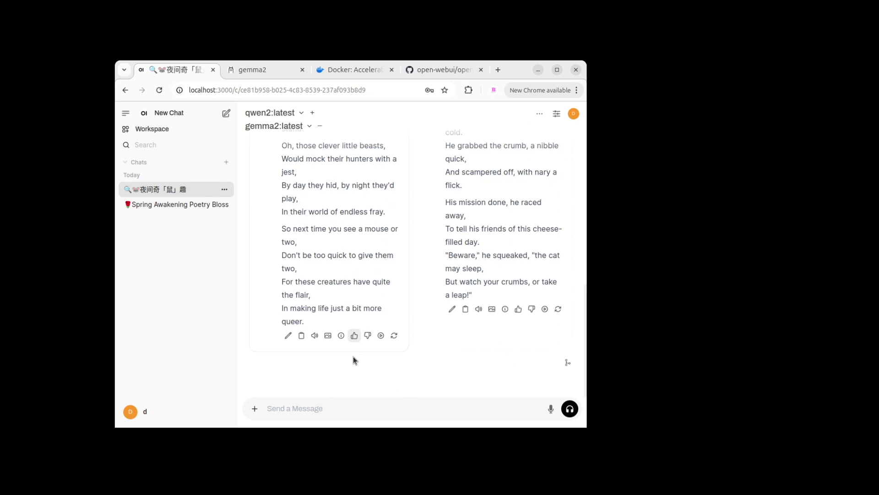
click(531, 309)
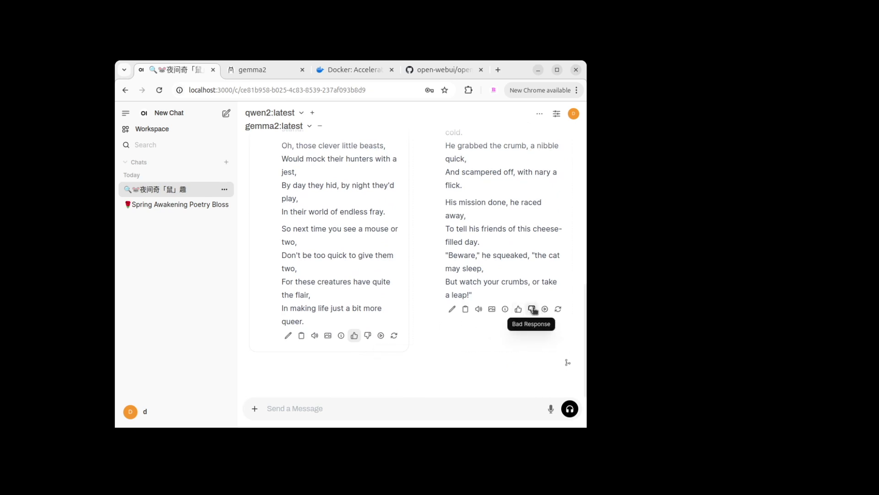
scroll(533, 309, up, 5)
scroll(532, 308, down, 4)
scroll(533, 307, down, 2)
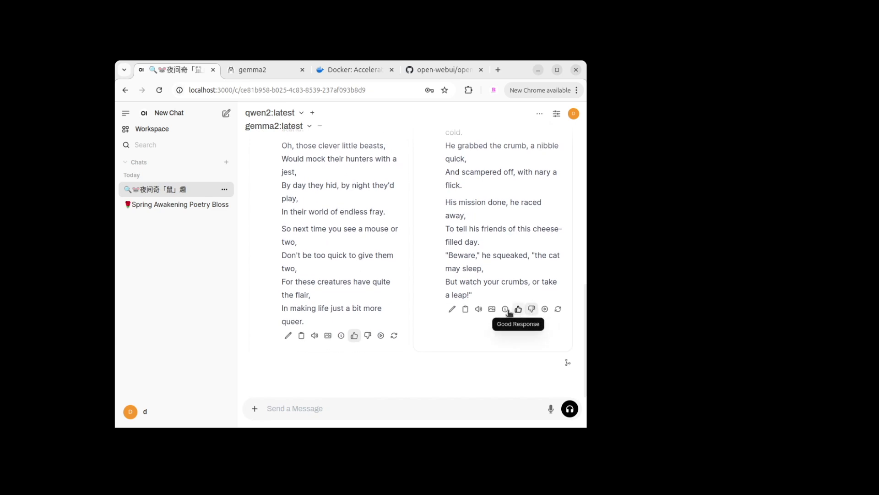
mouse_move(506, 310)
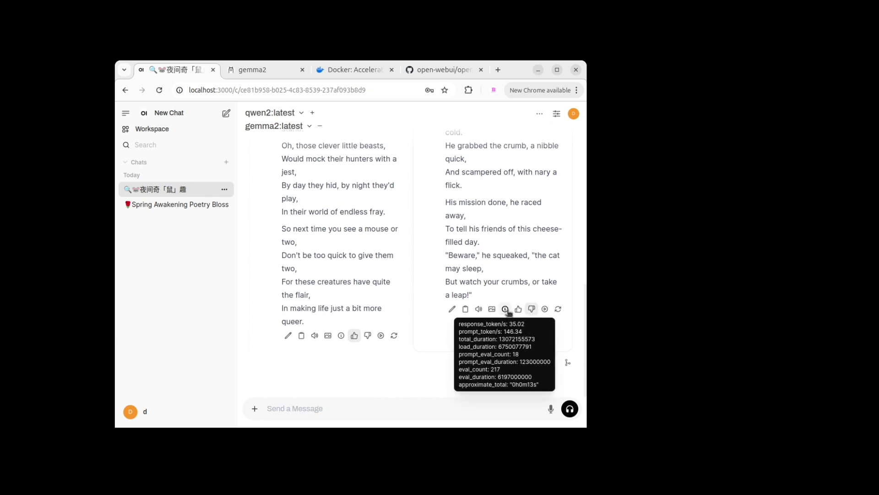
Check the Admin Panel Evaluations leaderboard: qwen2:latest at 1012, gemma2:latest at 988.
click(131, 413)
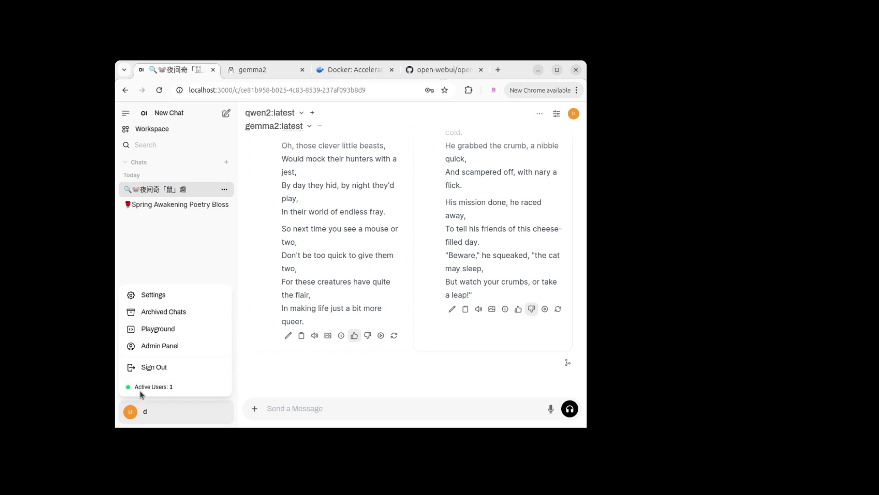
click(148, 347)
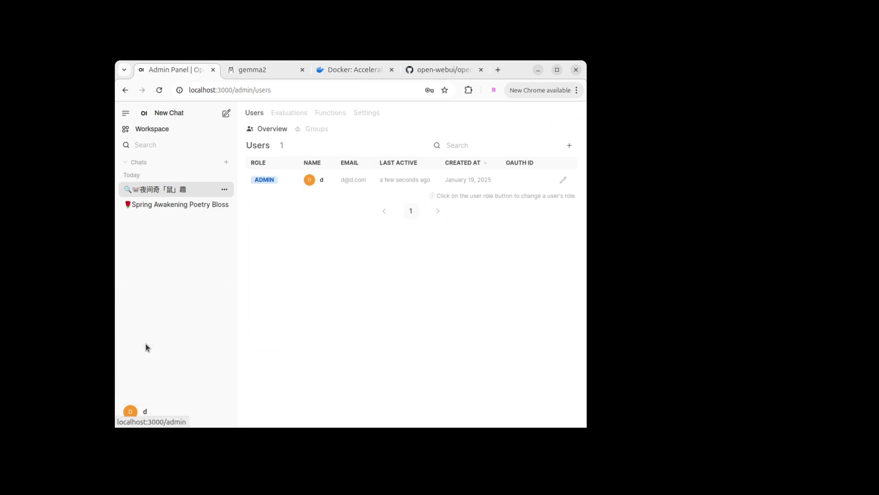
click(297, 114)
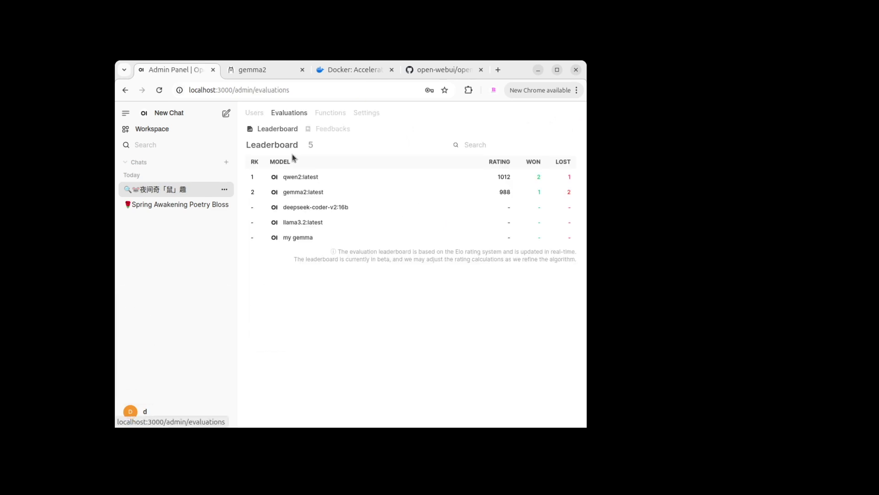
mouse_move(380, 197)
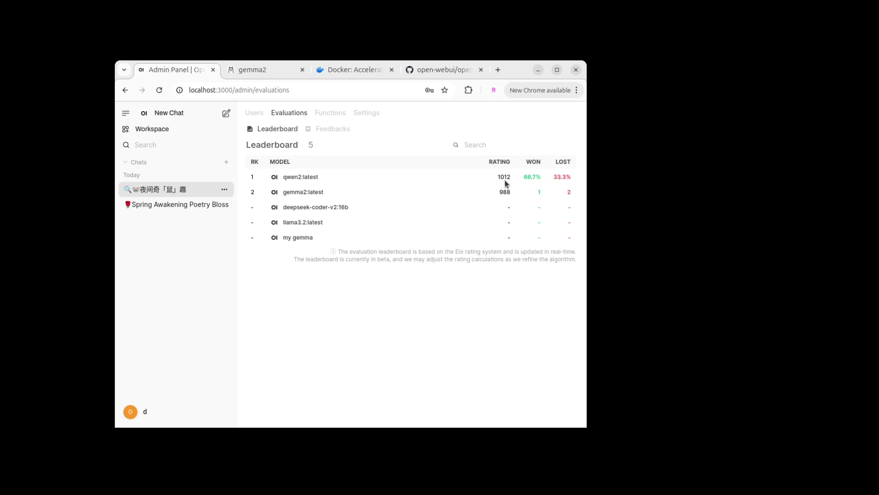
mouse_move(534, 179)
Start a new chat using only the Arena Model, dropping gemma2:latest.
click(190, 117)
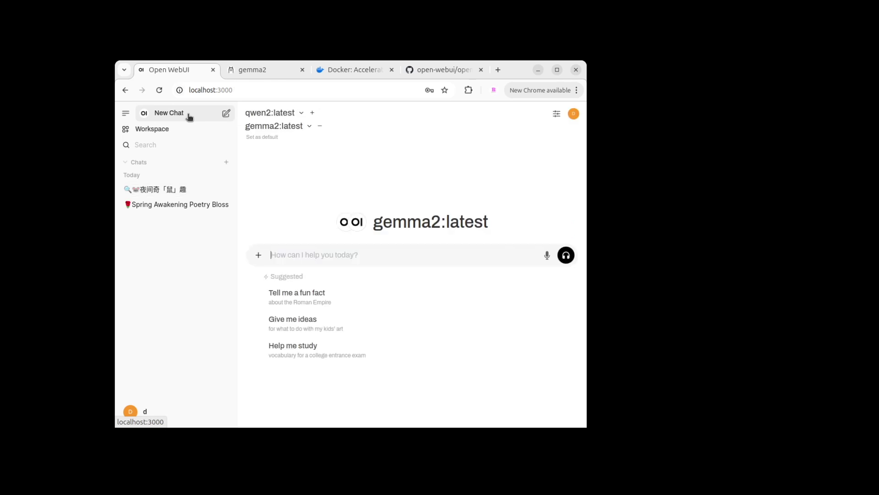
click(320, 126)
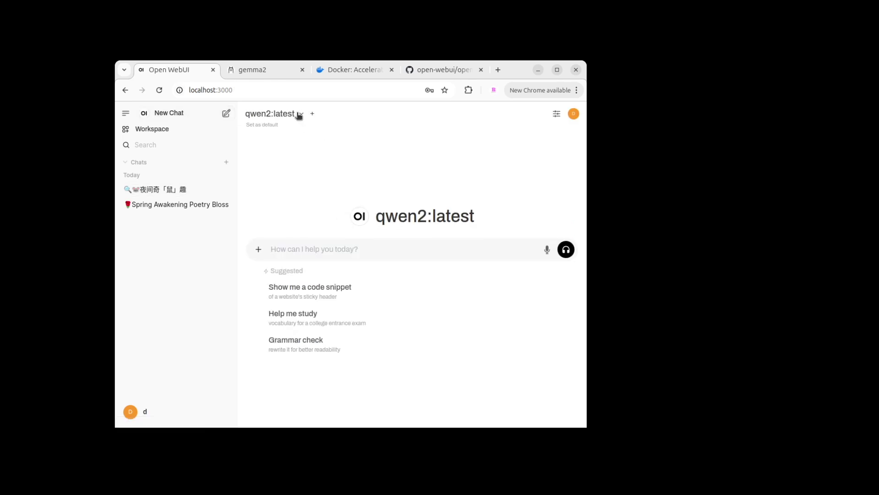
click(299, 114)
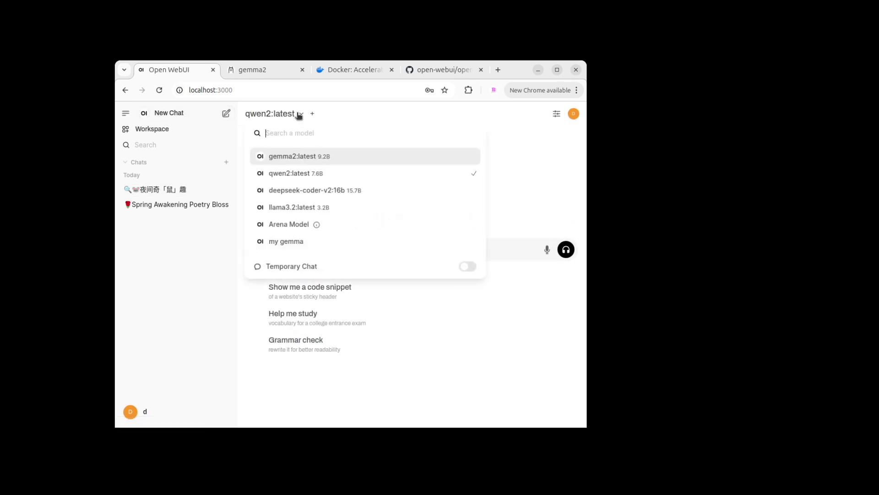
click(282, 224)
Ask the Arena Model 'write me a poem about cheese'.
click(333, 254)
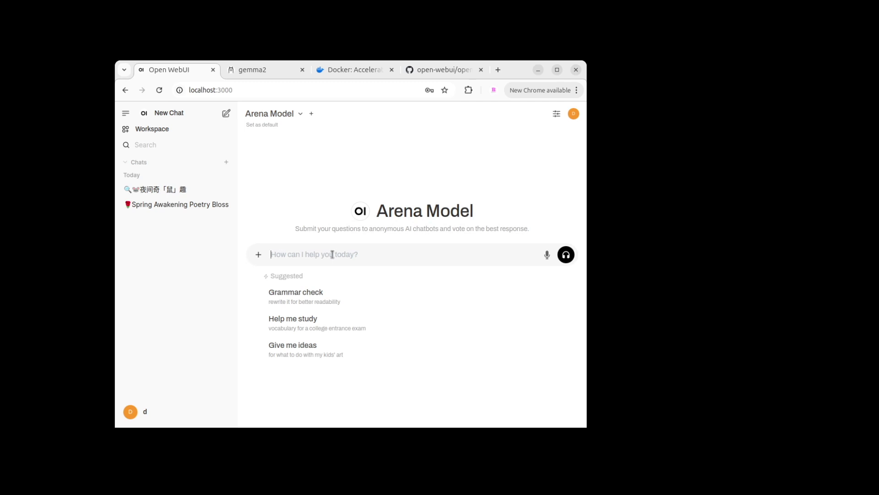
text(write me a poem )
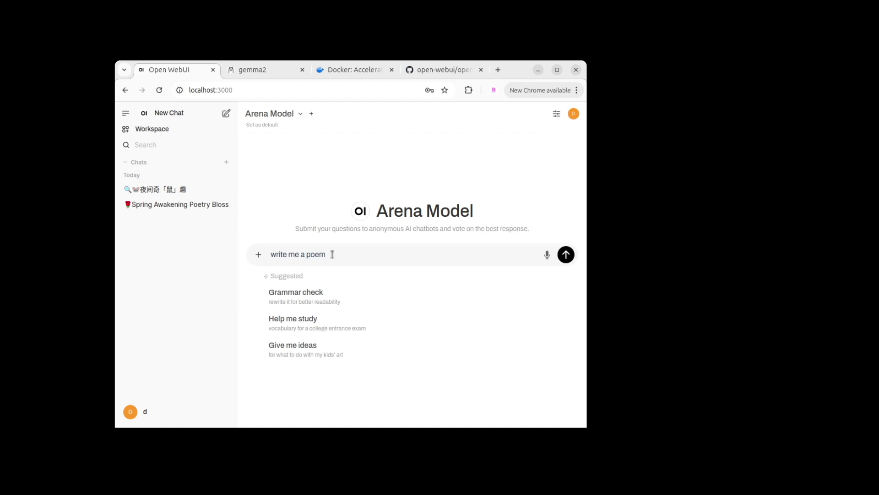
text(about cheese)
key(Return)
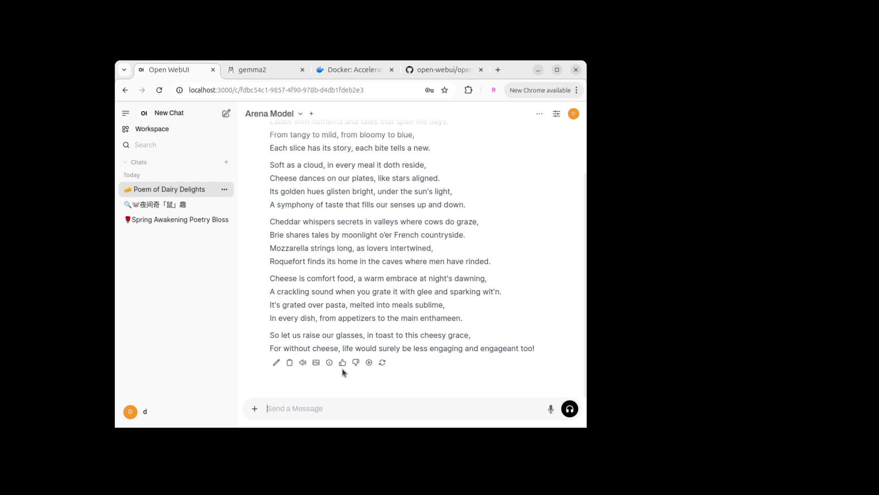
Give the cheese poem a thumbs-up with score 8 and reason 'Showcased creativity', and save.
scroll(327, 224, up, 2)
scroll(327, 224, up, 1)
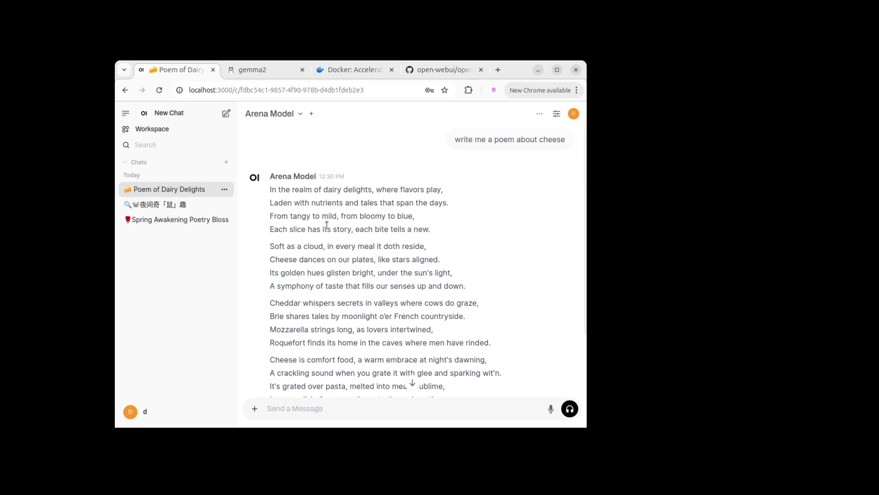
scroll(338, 255, down, 3)
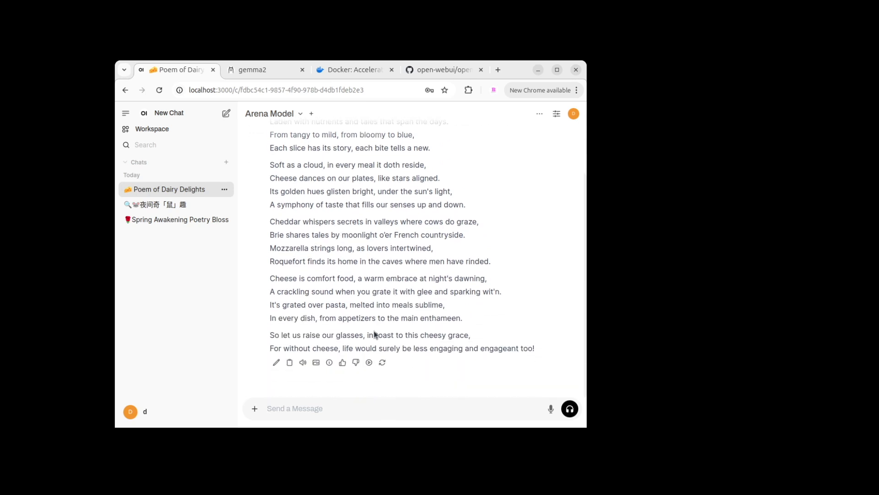
click(342, 363)
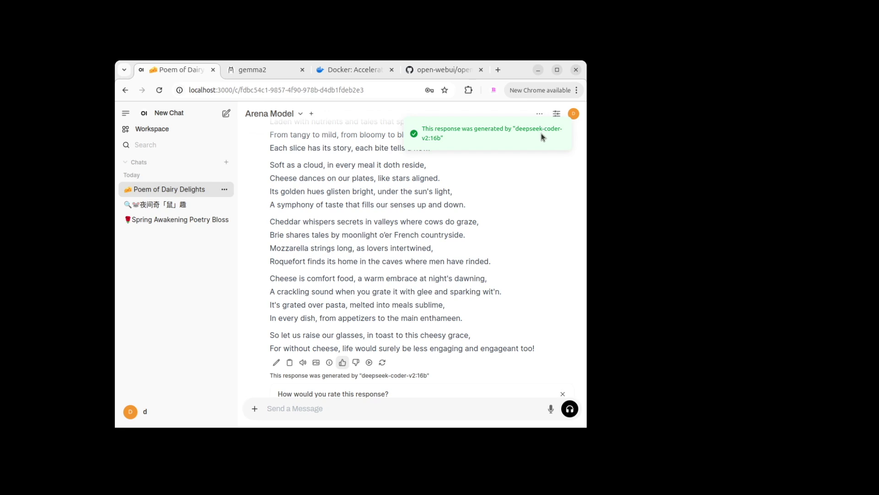
scroll(422, 147, down, 4)
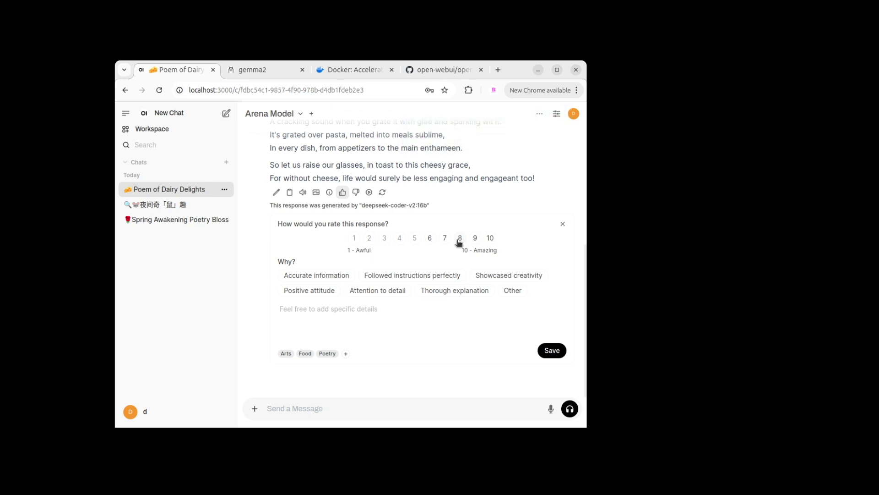
click(459, 239)
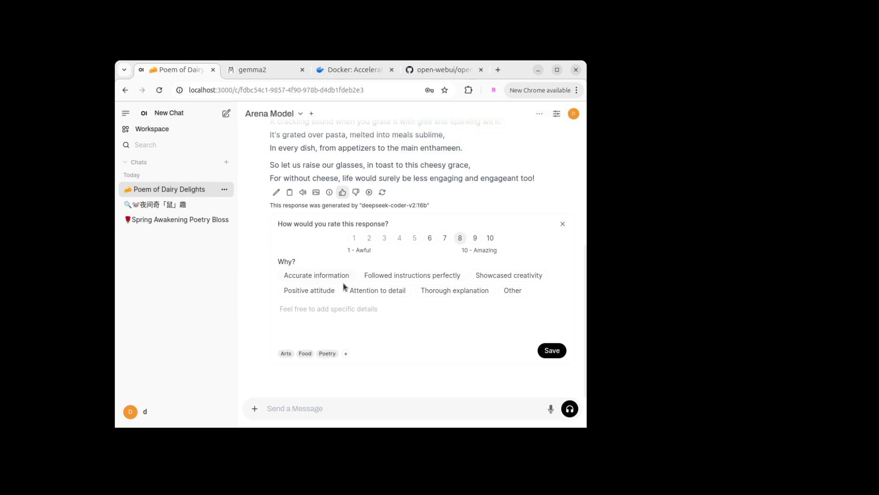
click(505, 276)
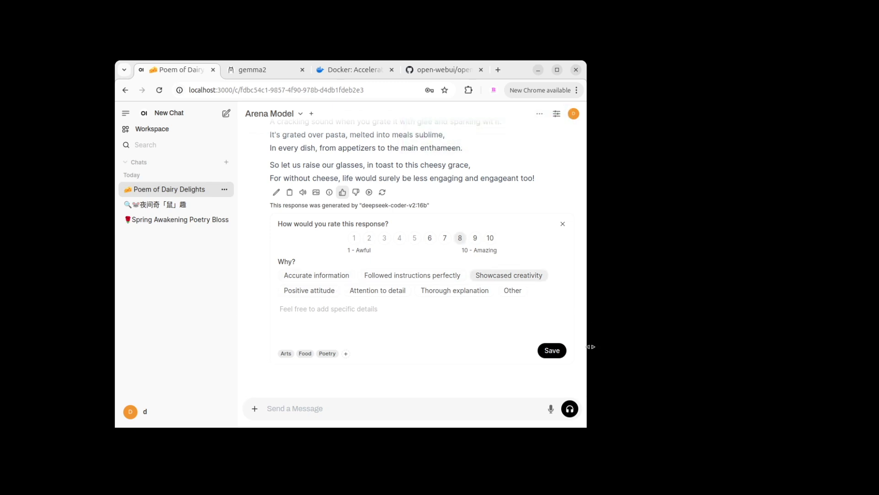
click(551, 350)
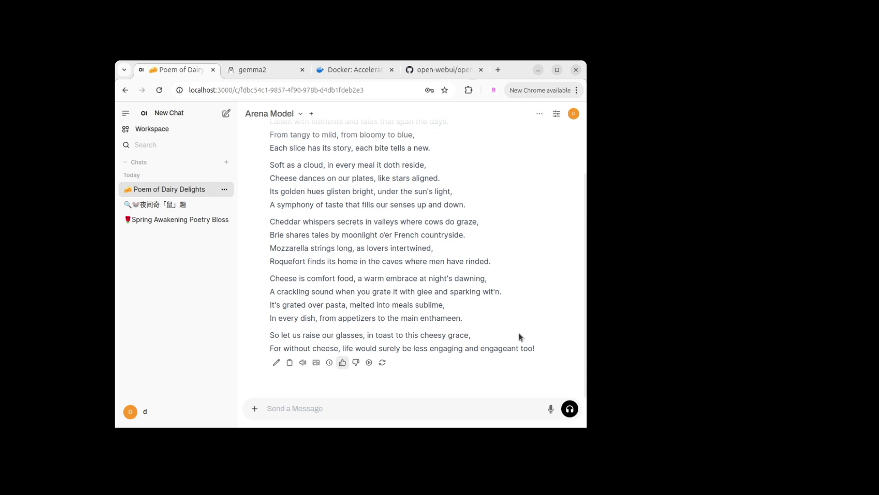
Edit the cheese poem request to append ' and funny' and resend it for a second reply.
scroll(398, 262, up, 3)
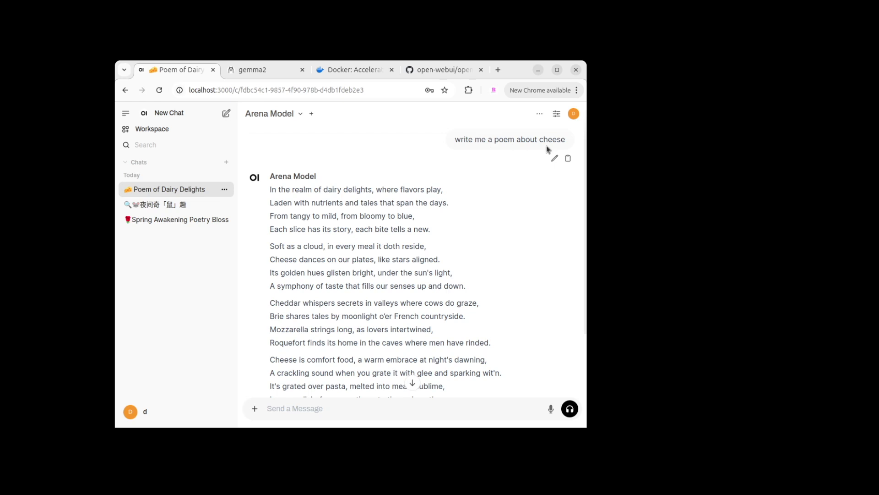
click(556, 158)
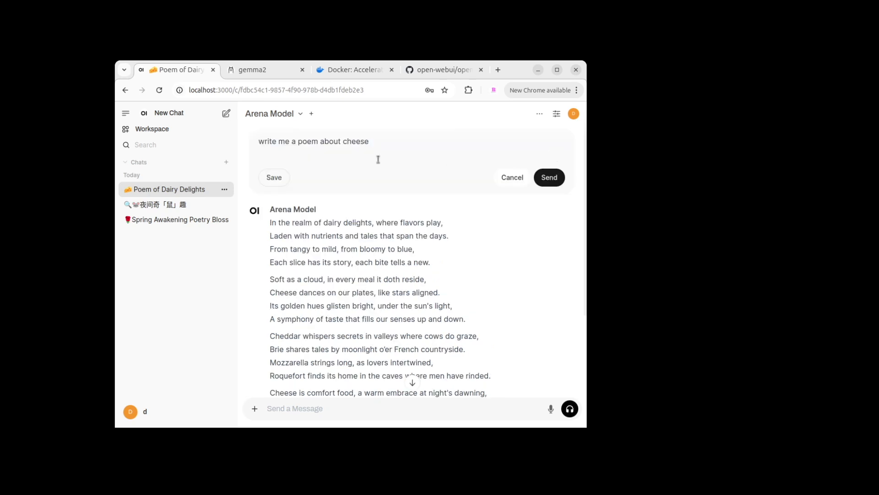
text(and funny)
click(548, 177)
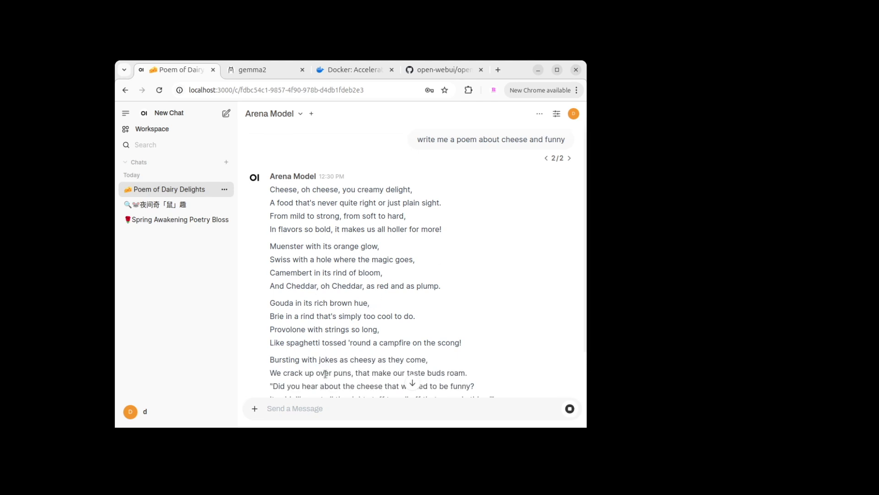
scroll(329, 351, down, 3)
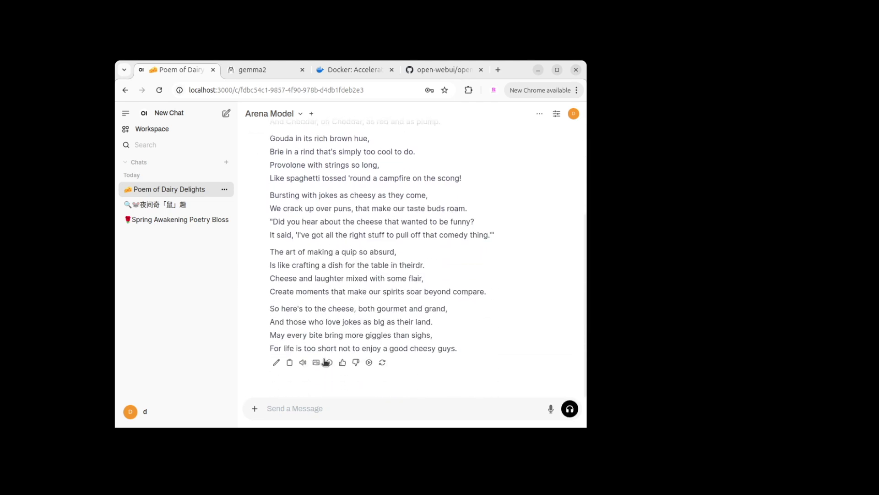
click(254, 409)
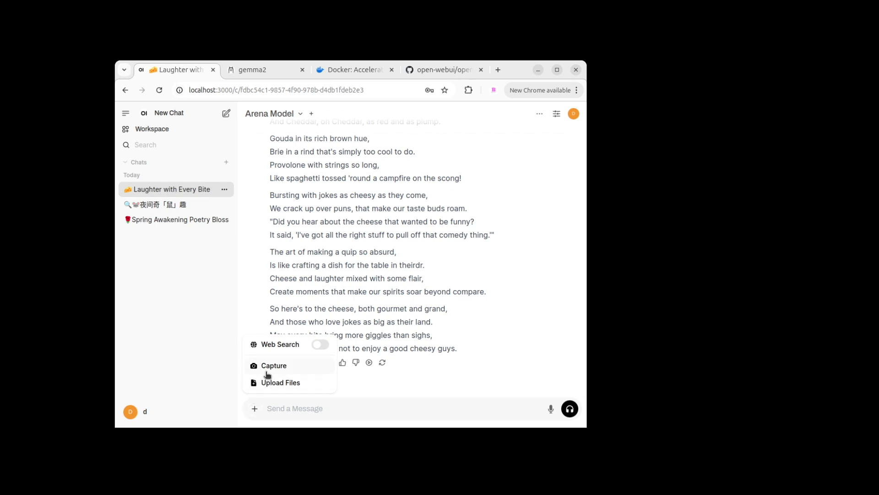
Toggle Web Search on then back off, and choose Upload Files.
click(323, 344)
click(319, 344)
click(258, 386)
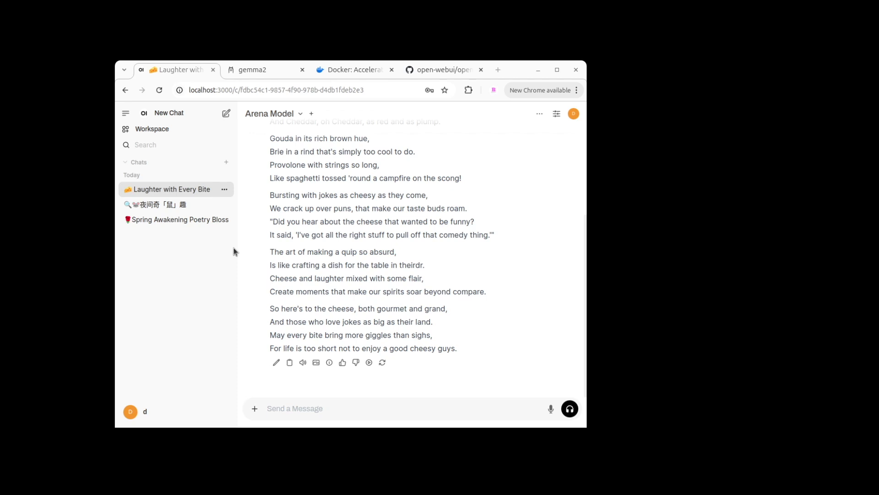
Attach EU_AI_Act.pdf to the next chat message.
click(213, 294)
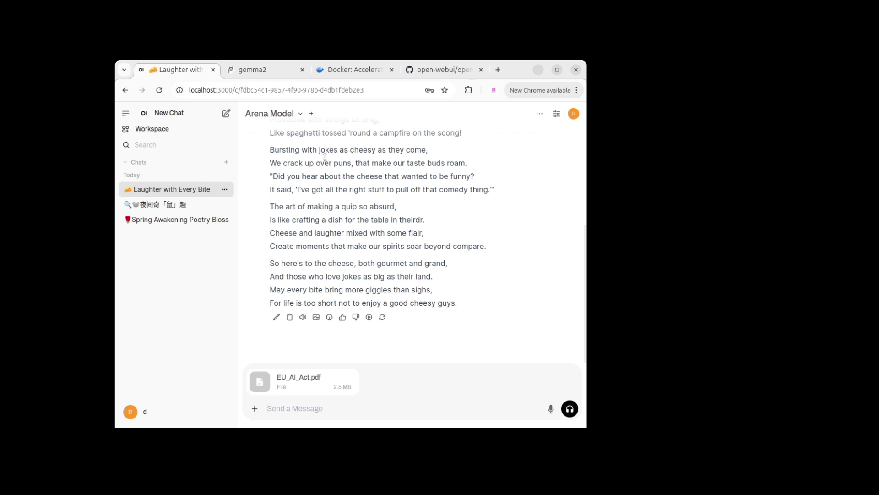
click(299, 116)
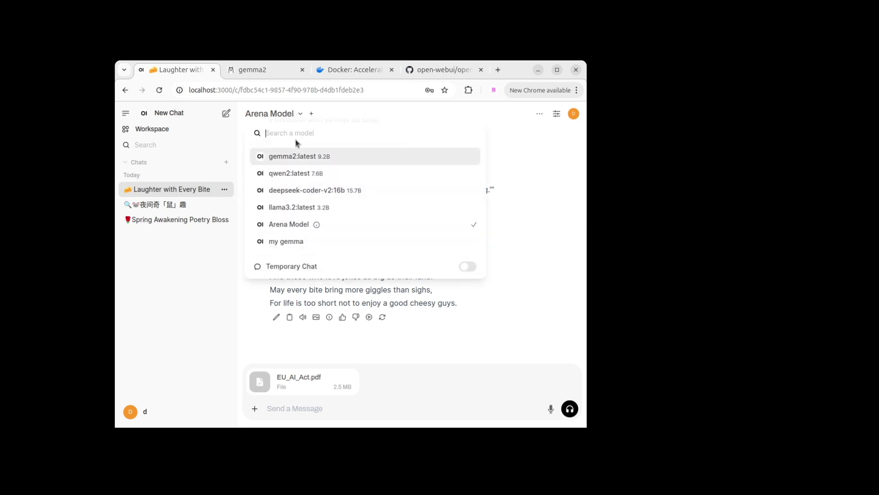
Keeping Arena Model selected, ask 'what is the EU AI ACt about' with EU_AI_Act.pdf attached.
click(257, 357)
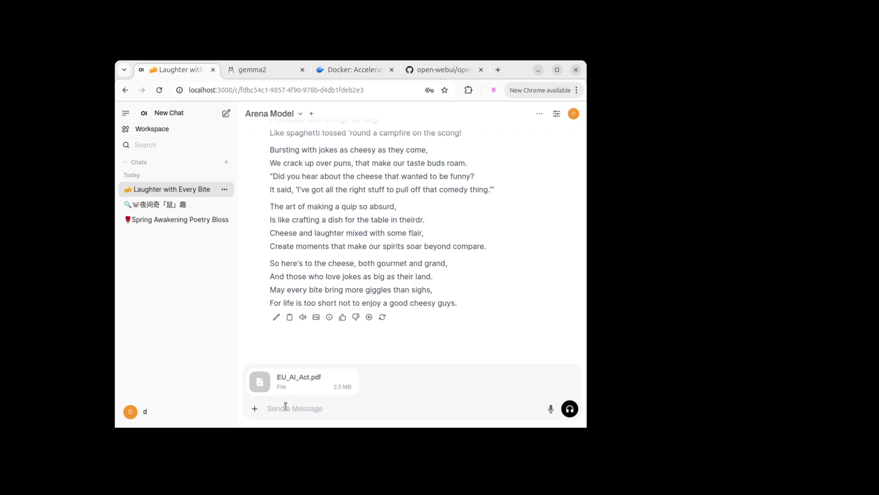
text(what is the EU)
text(AI ACt about)
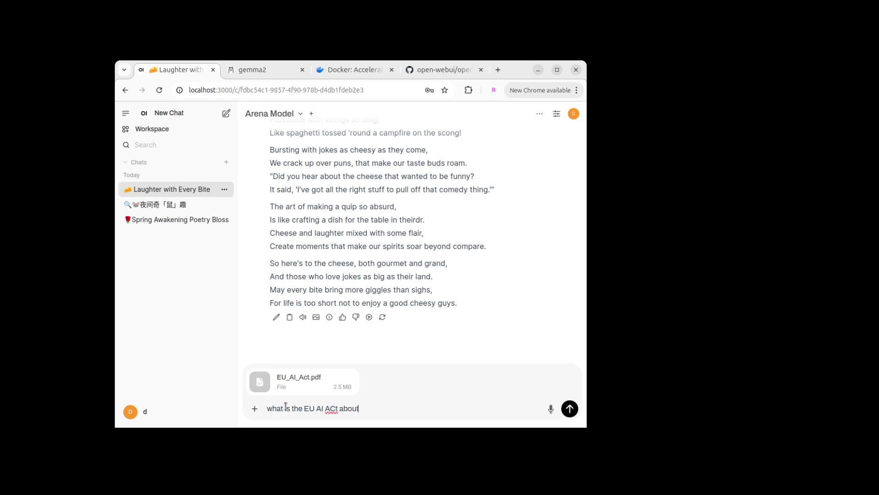
key(Return)
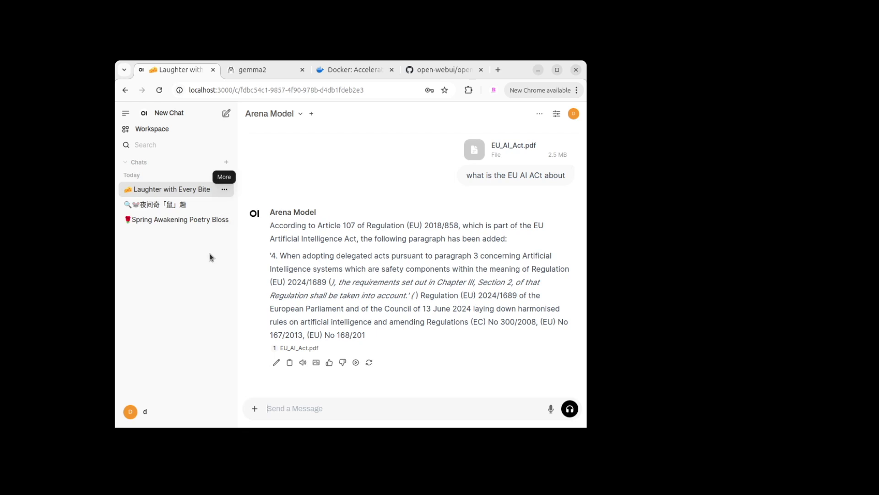
click(134, 414)
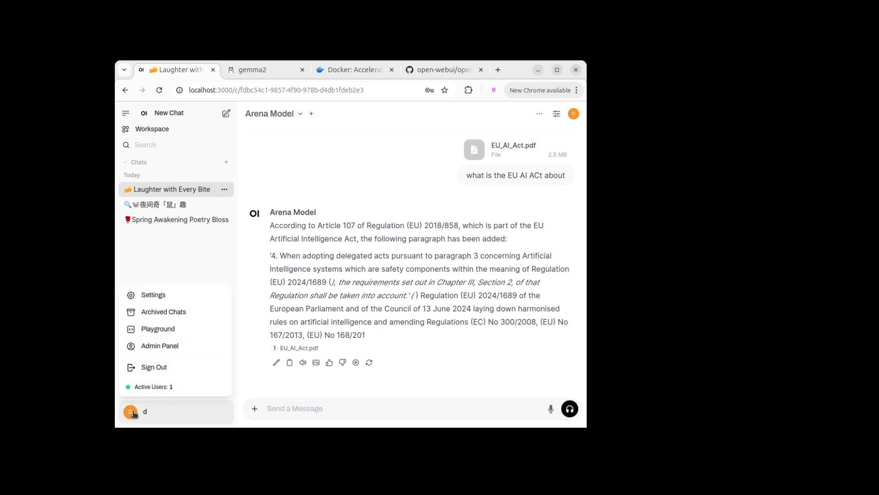
click(134, 413)
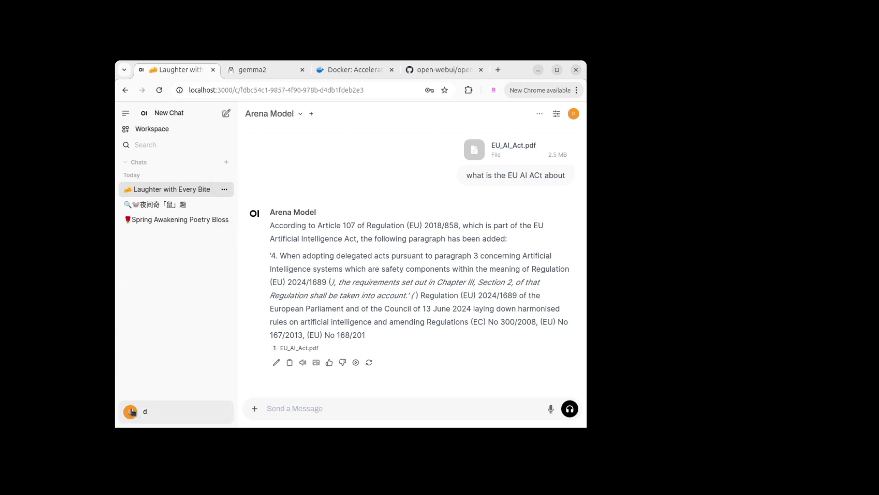